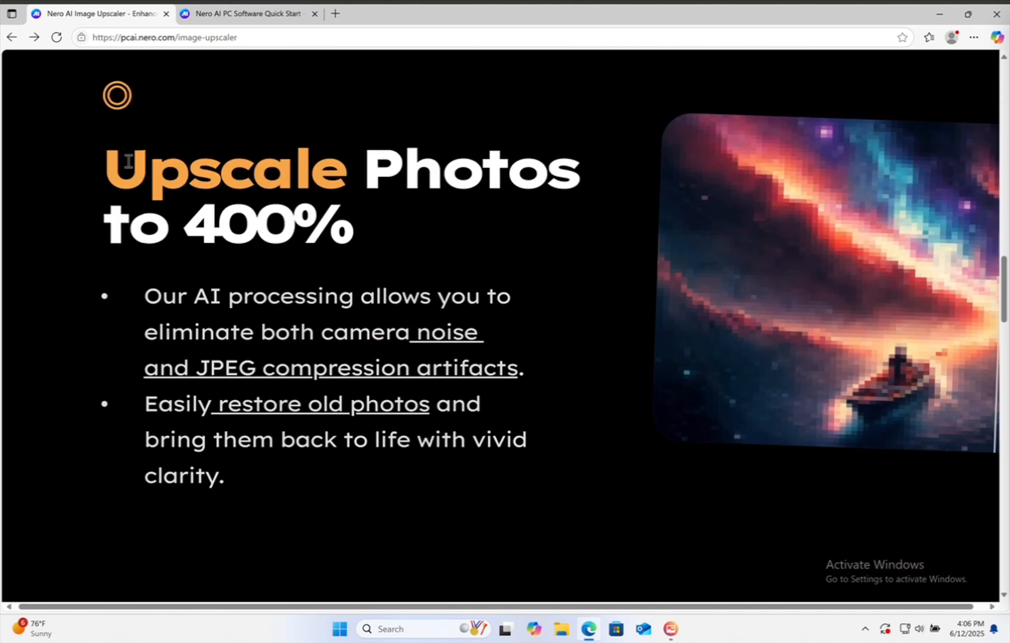
- Review the Image Upscaler web page's upscaling features and AI models, and start the free download
drag(197, 293, 524, 375)
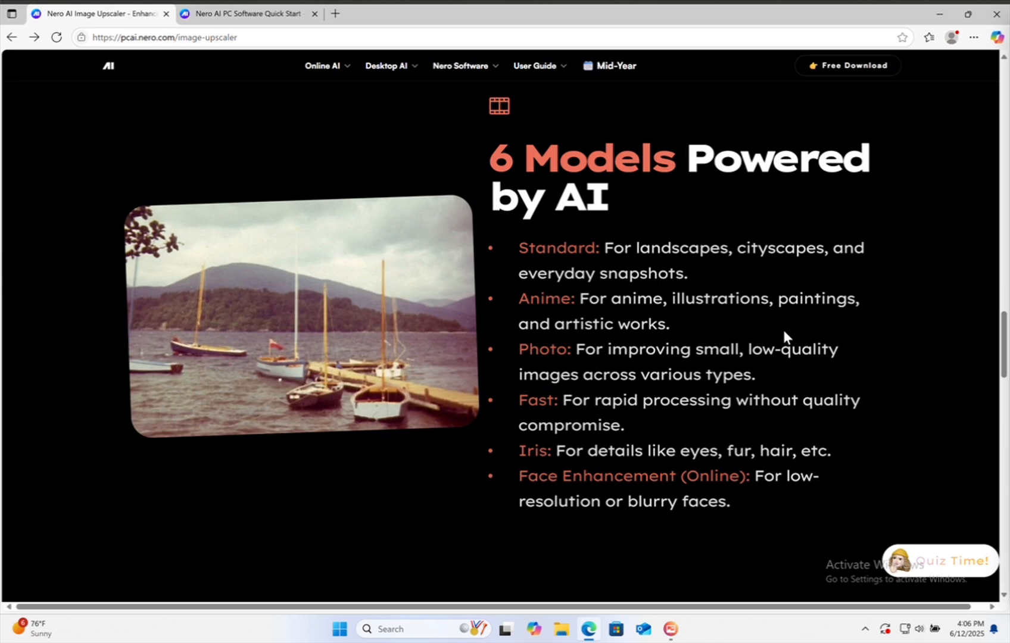
scroll(854, 331, down, 8)
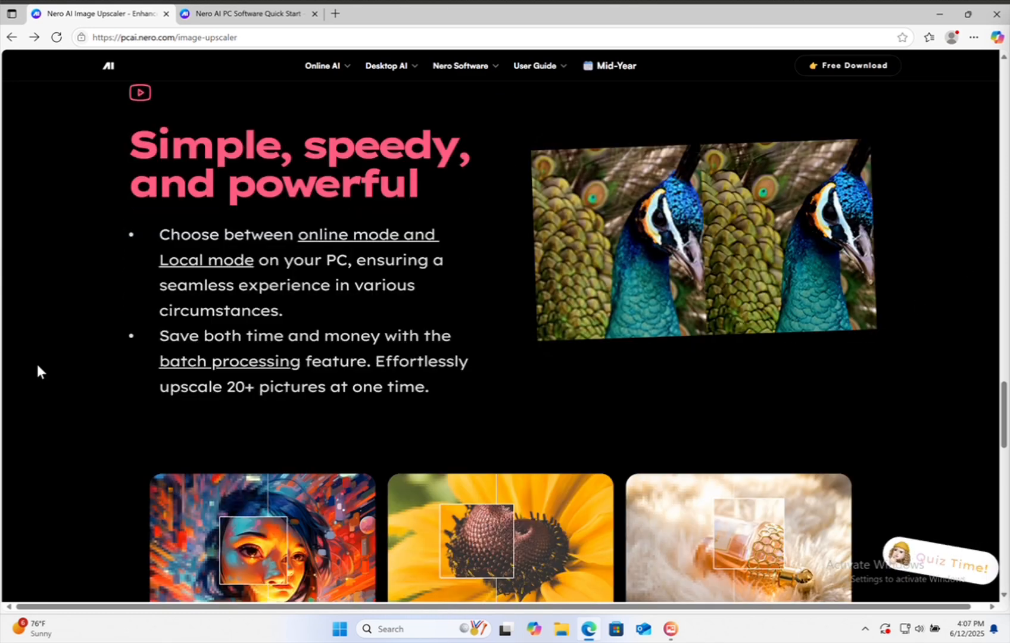
click(864, 69)
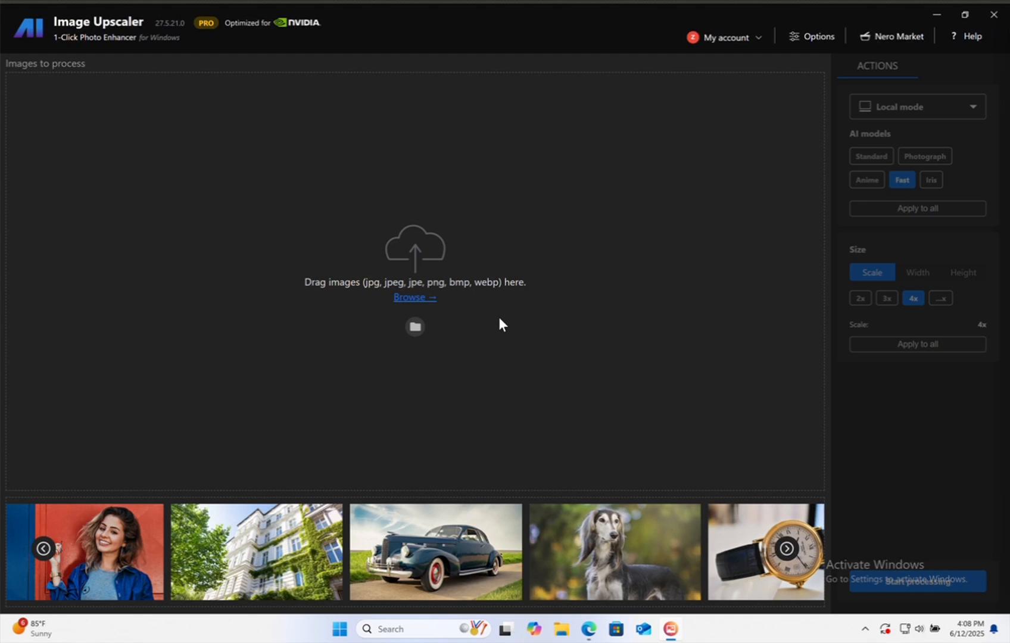
- In the Image Upscaler desktop program, open the sample vintage car image and configure it for Local mode with output sized by height
click(457, 555)
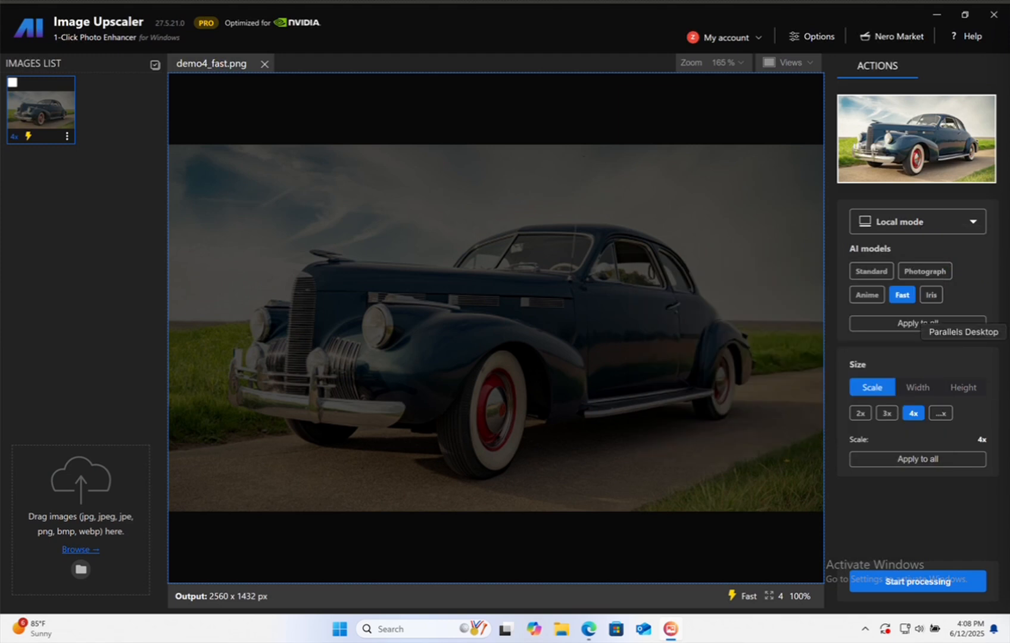
click(970, 222)
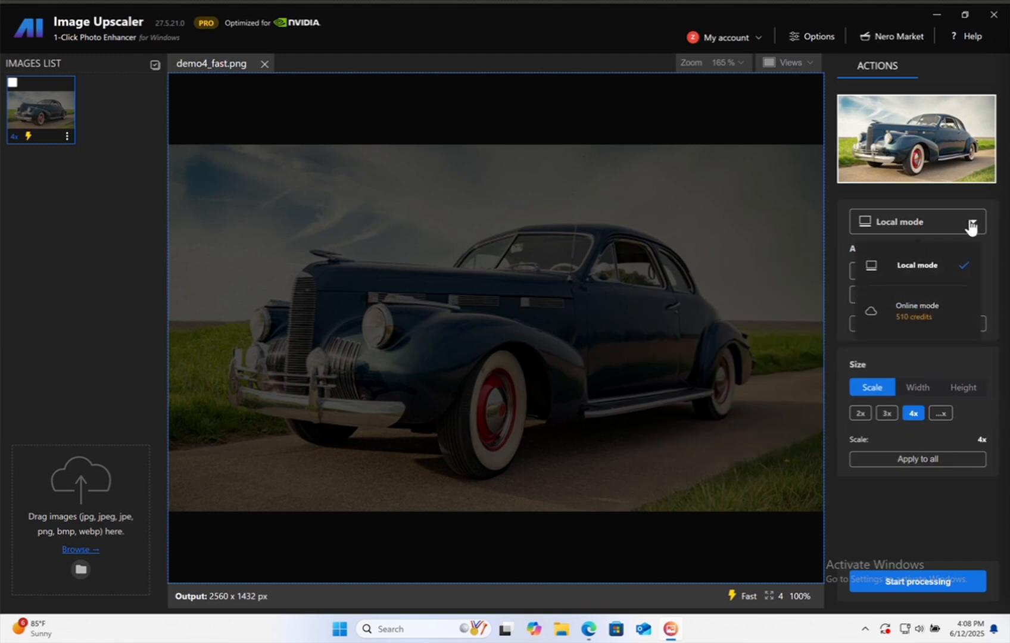
click(975, 200)
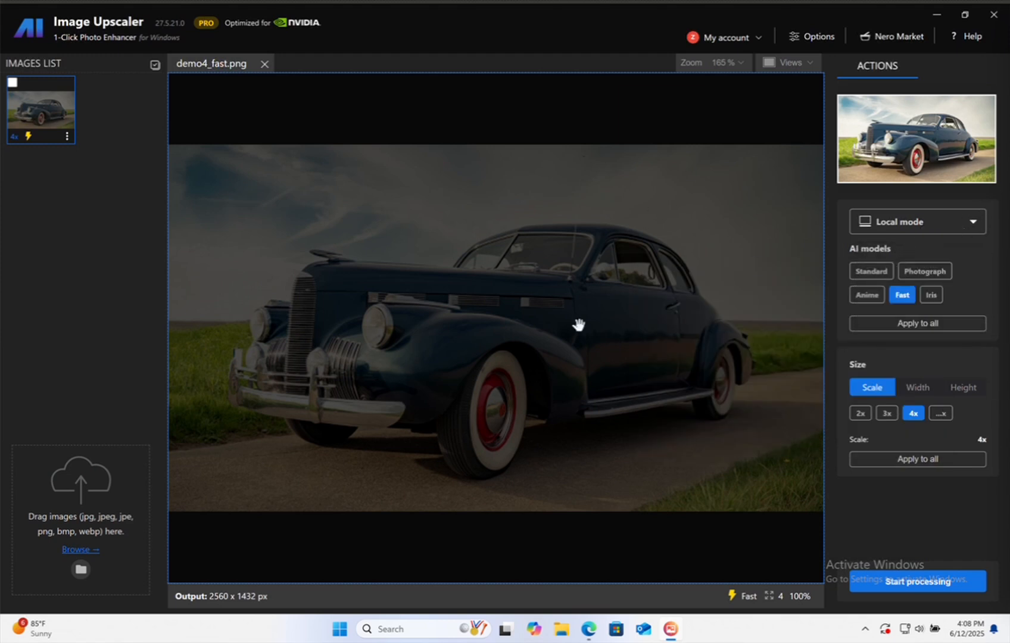
click(950, 226)
click(959, 264)
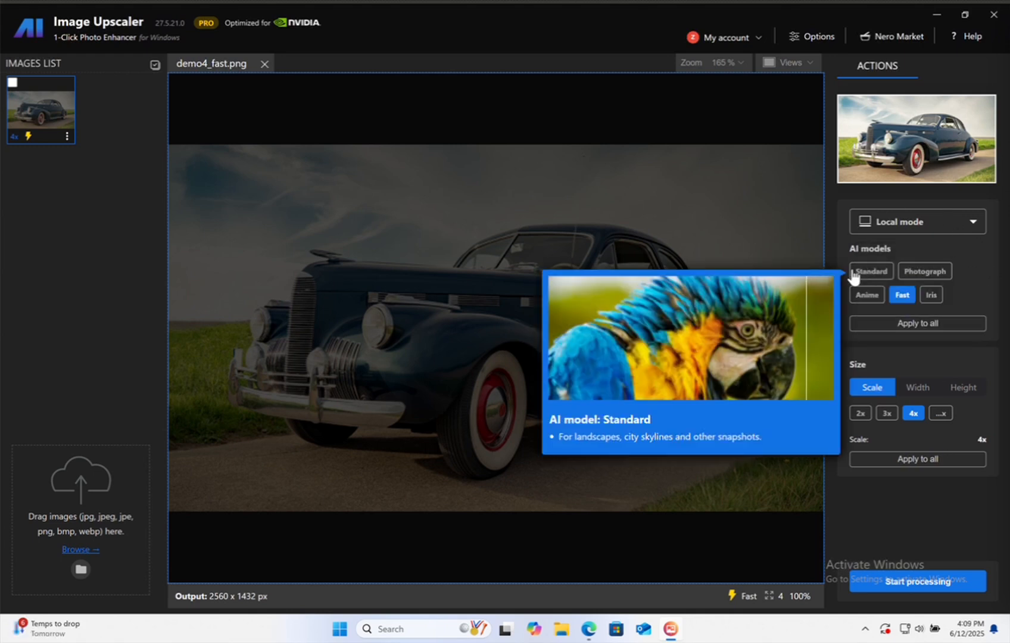
mouse_move(870, 301)
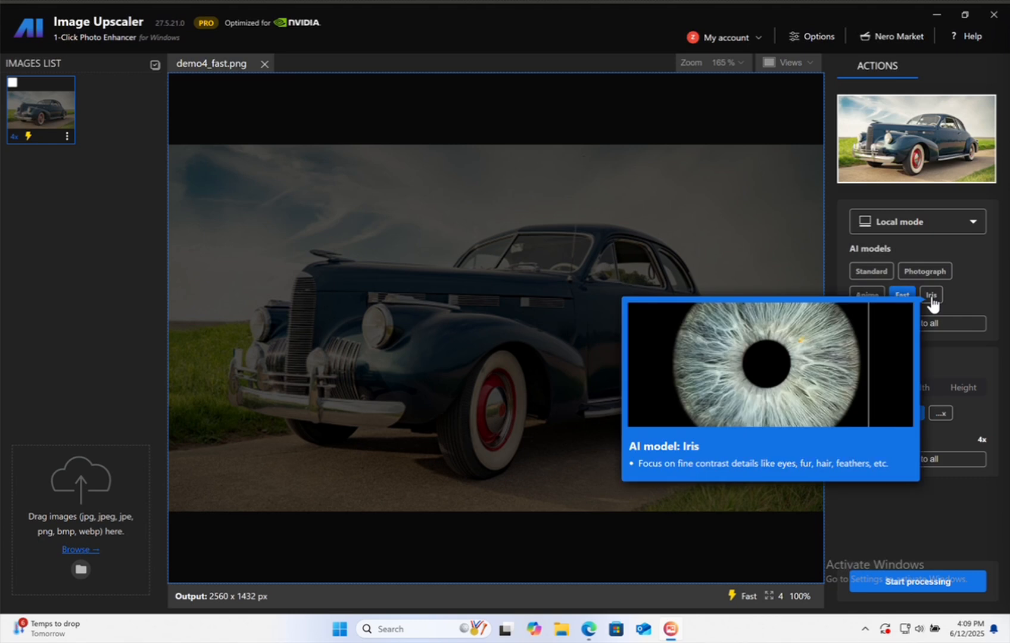
click(962, 387)
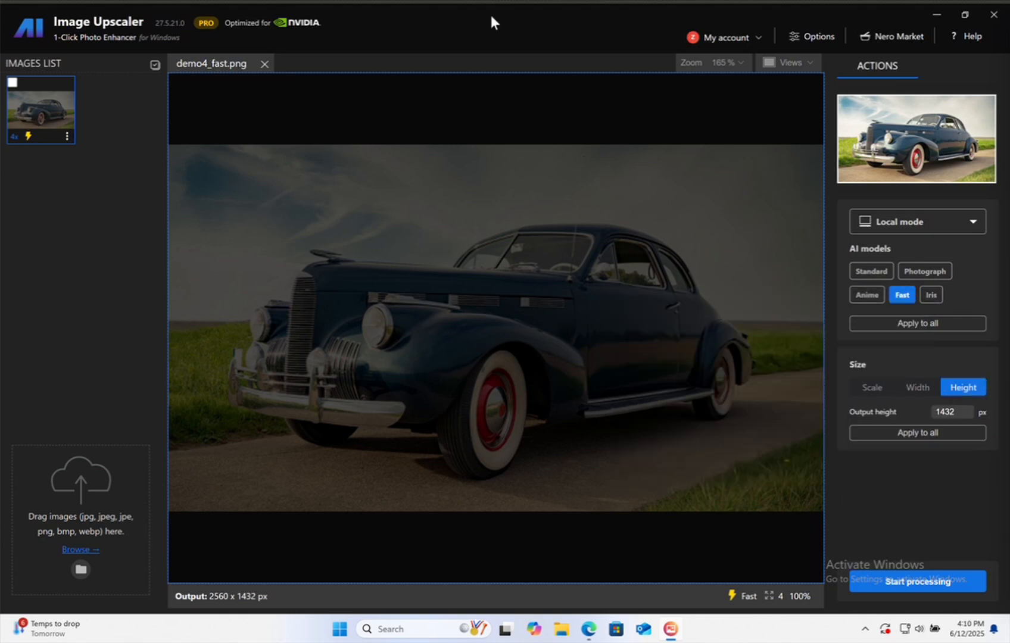
- Show the car image in Slider view and set the divider across the car's front end to compare original and output
click(812, 70)
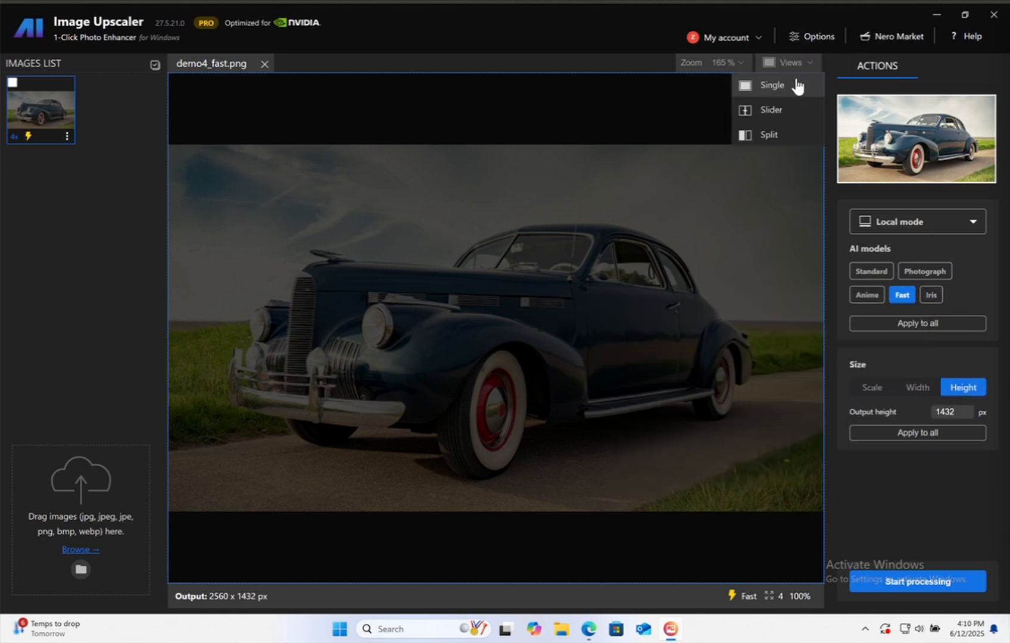
click(774, 111)
drag(372, 428, 346, 400)
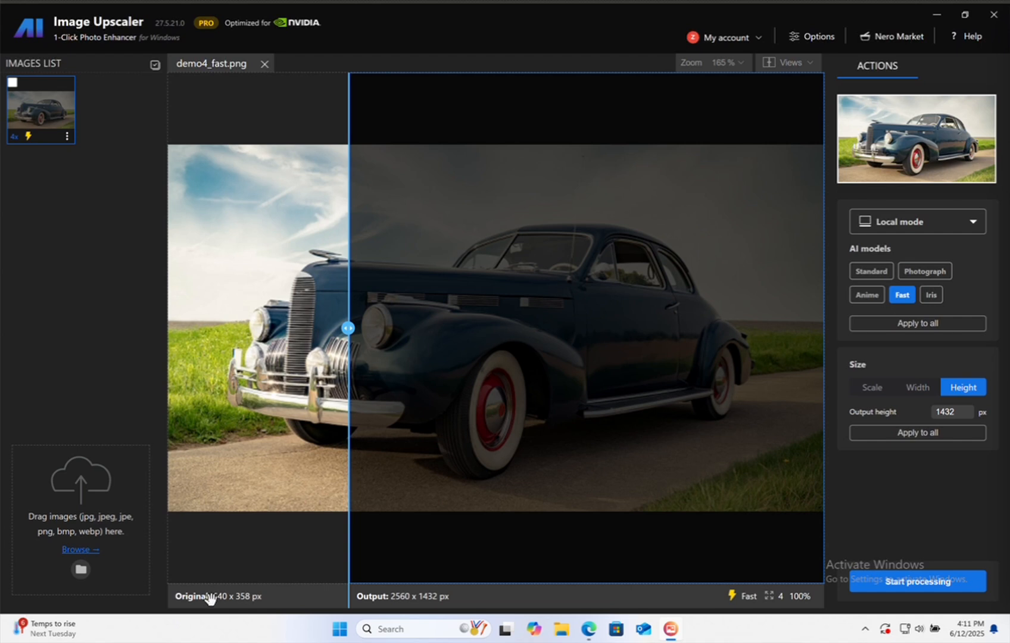
mouse_move(351, 595)
- Zoom the car preview in to 600% and bring the front wheel into view
click(741, 63)
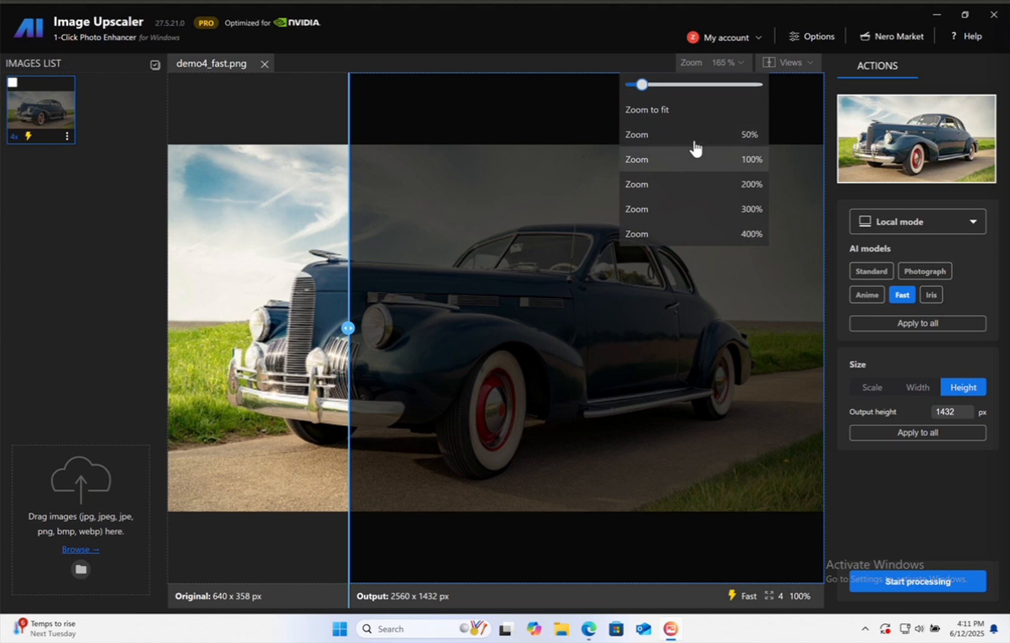
mouse_move(640, 84)
mouse_down()
mouse_move(665, 84)
mouse_move(651, 83)
mouse_up()
drag(919, 152, 930, 129)
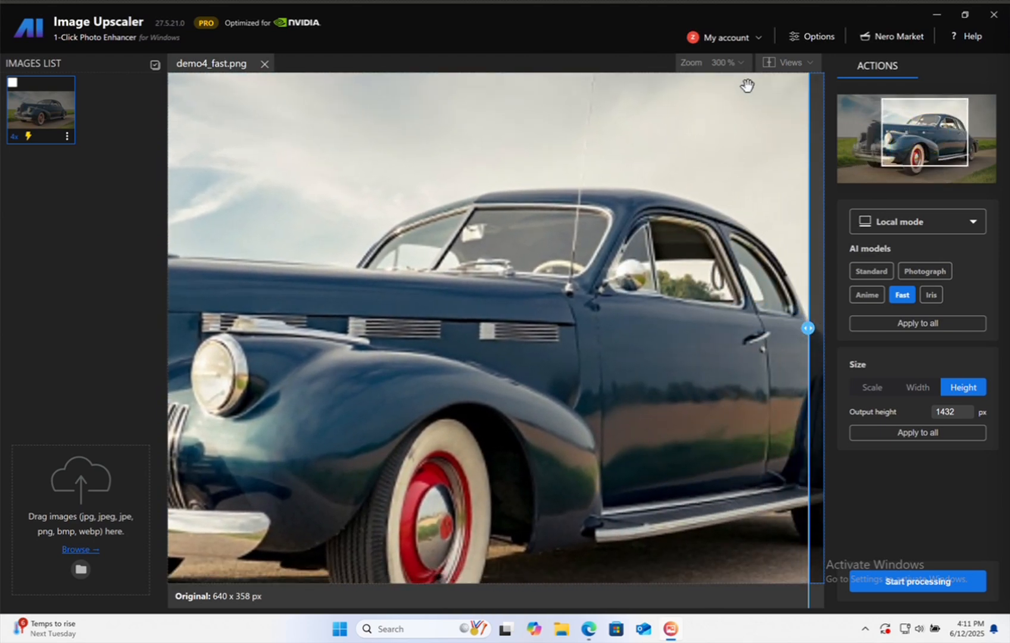
click(735, 61)
drag(659, 83, 705, 86)
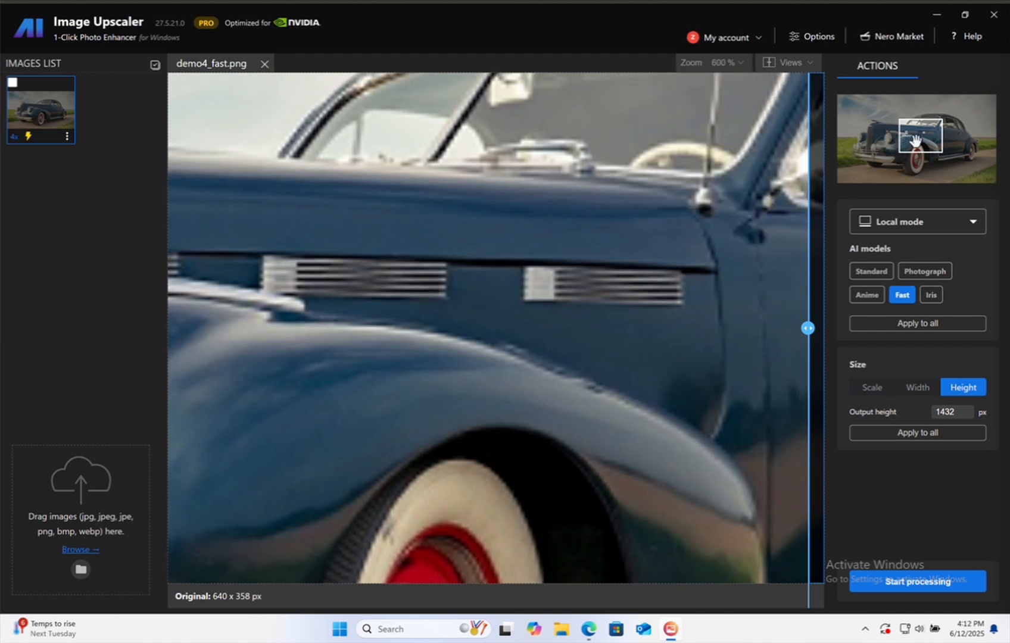
drag(926, 135, 921, 156)
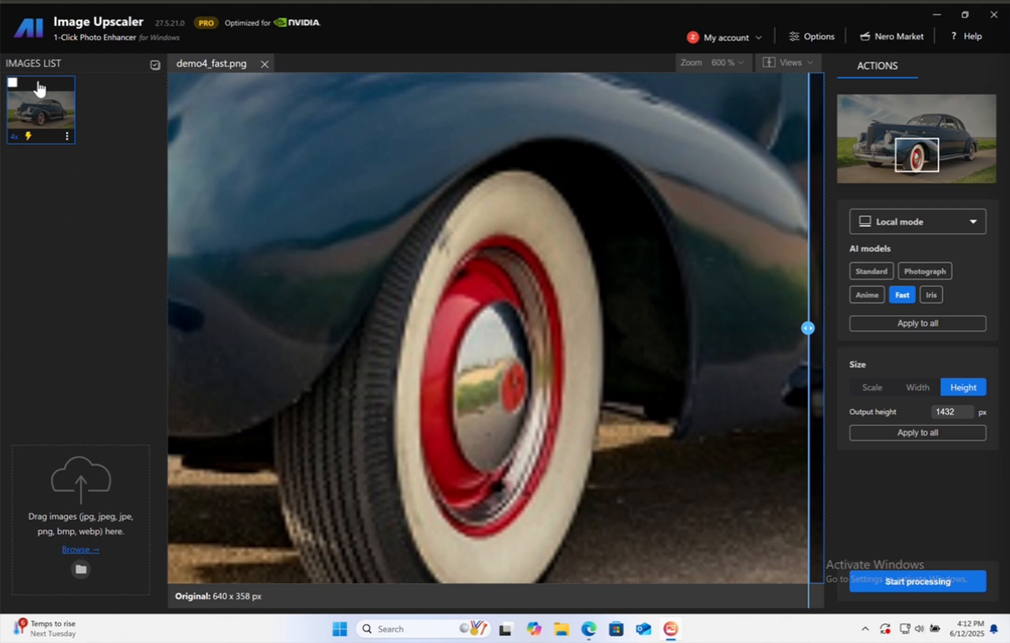
- Add the smile and bean images from the Desktop's Windows folder to the images list
click(76, 555)
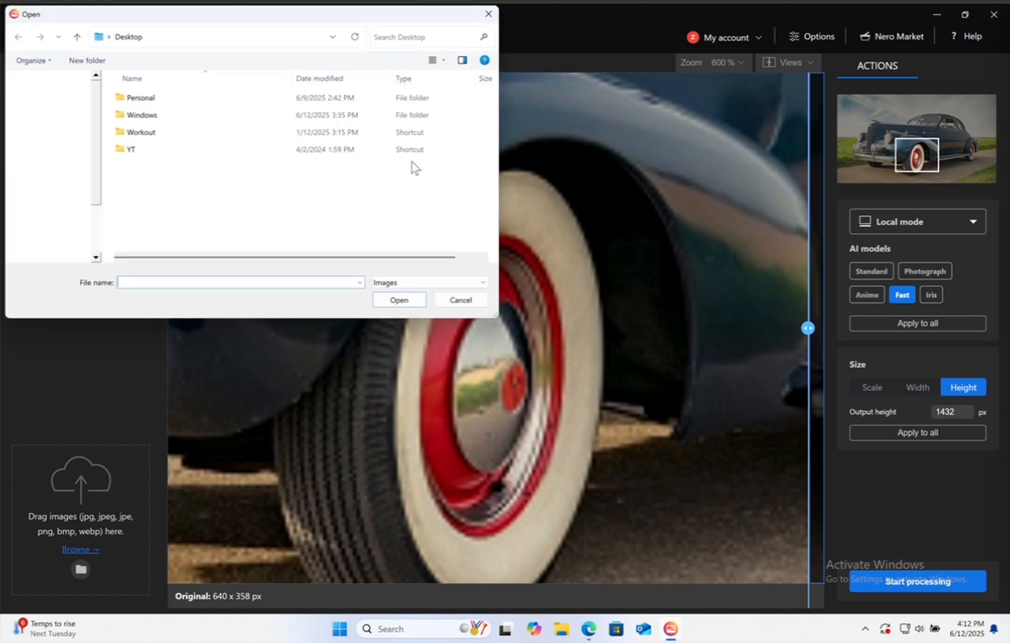
double_click(143, 116)
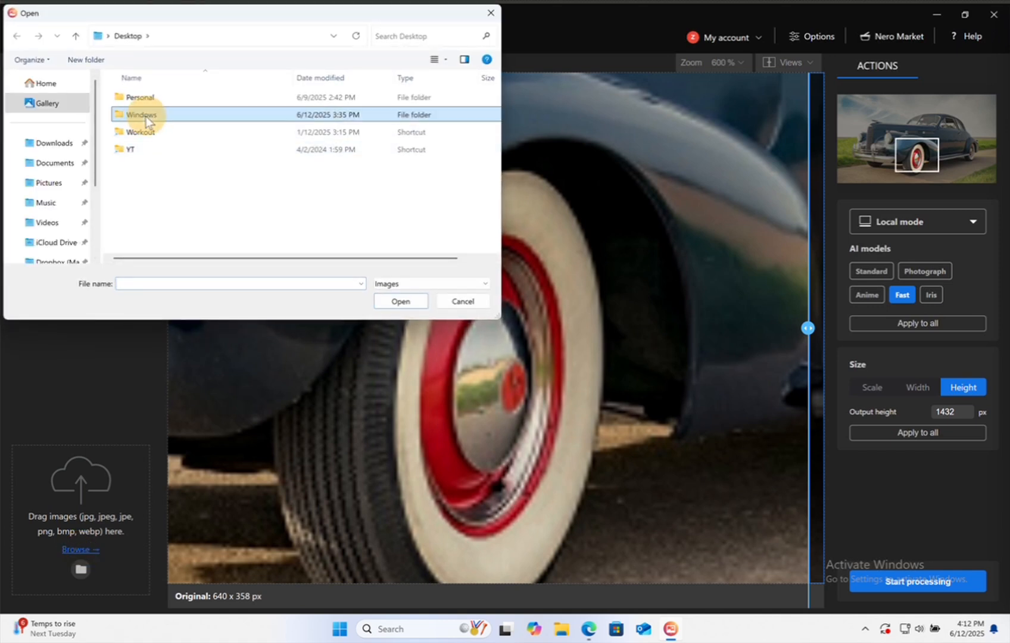
click(316, 131)
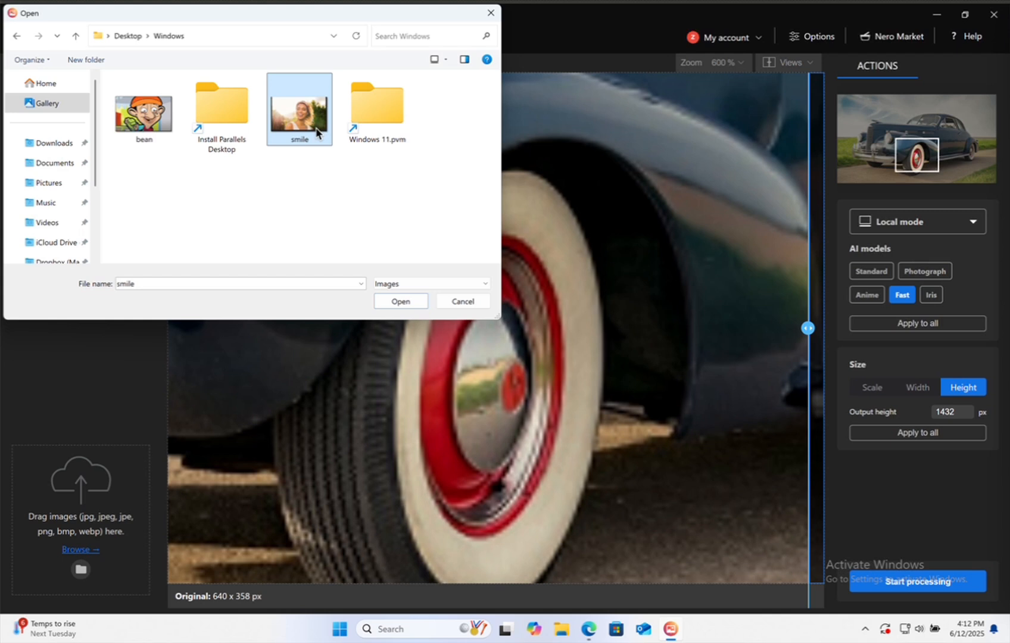
key(space)
key(space)
double_click(311, 116)
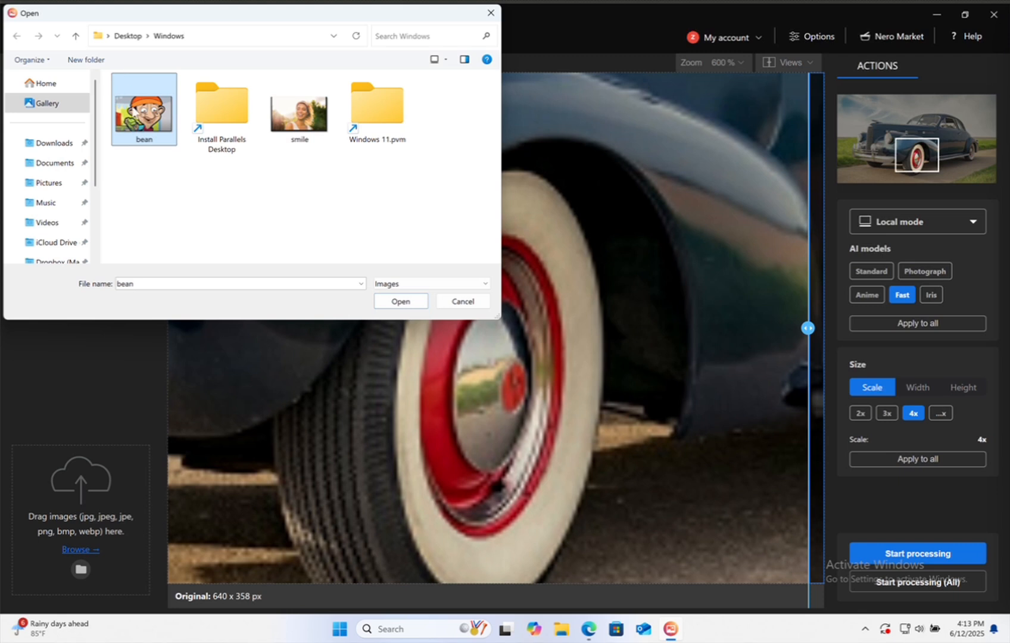
double_click(135, 110)
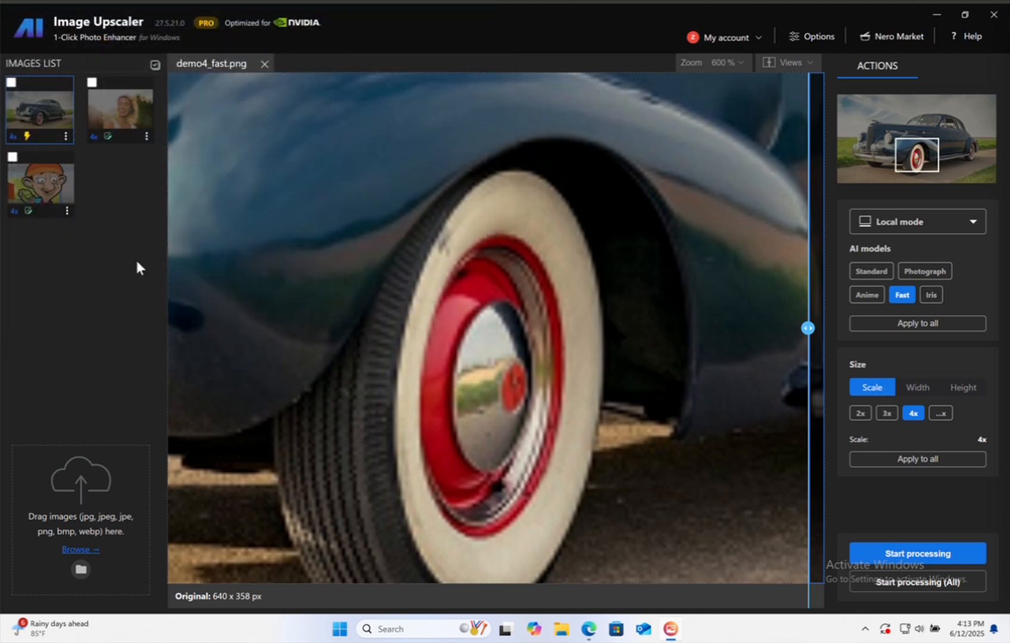
- Leave only the smile image checked in the images list and open it in the preview
click(12, 157)
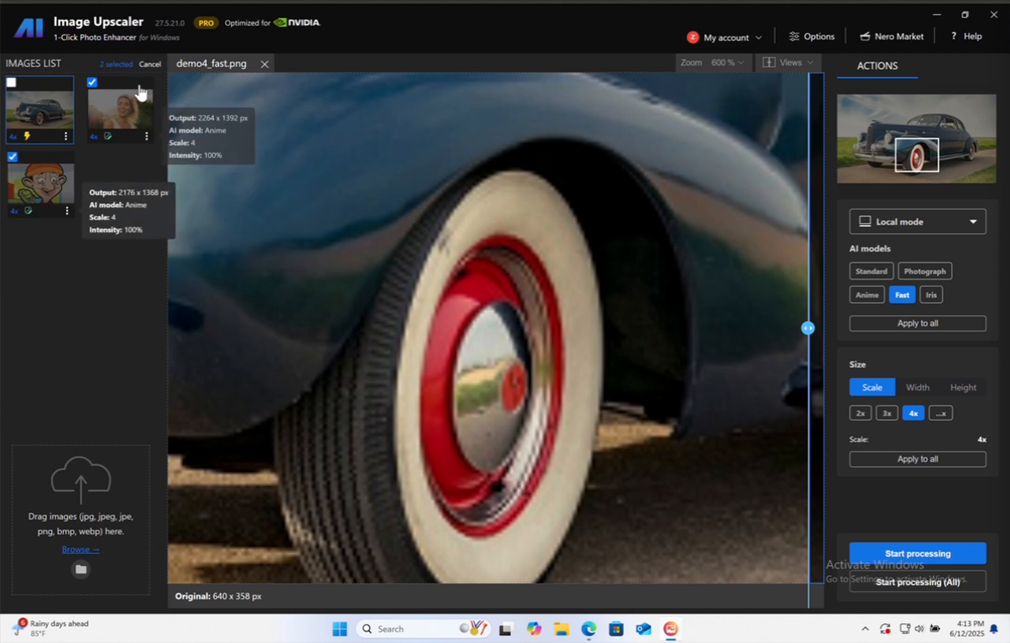
click(13, 157)
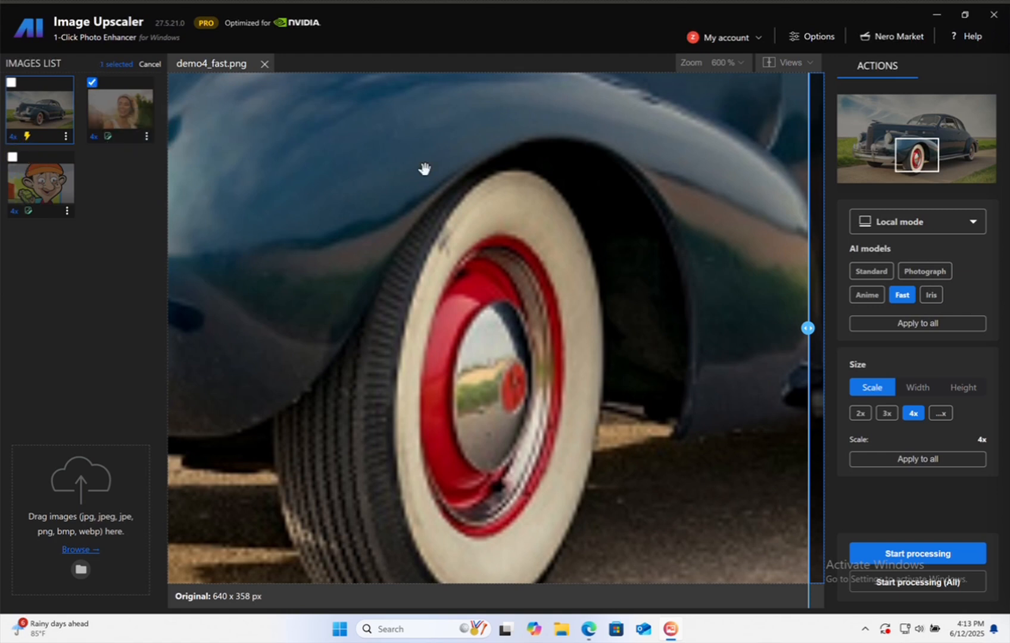
click(116, 109)
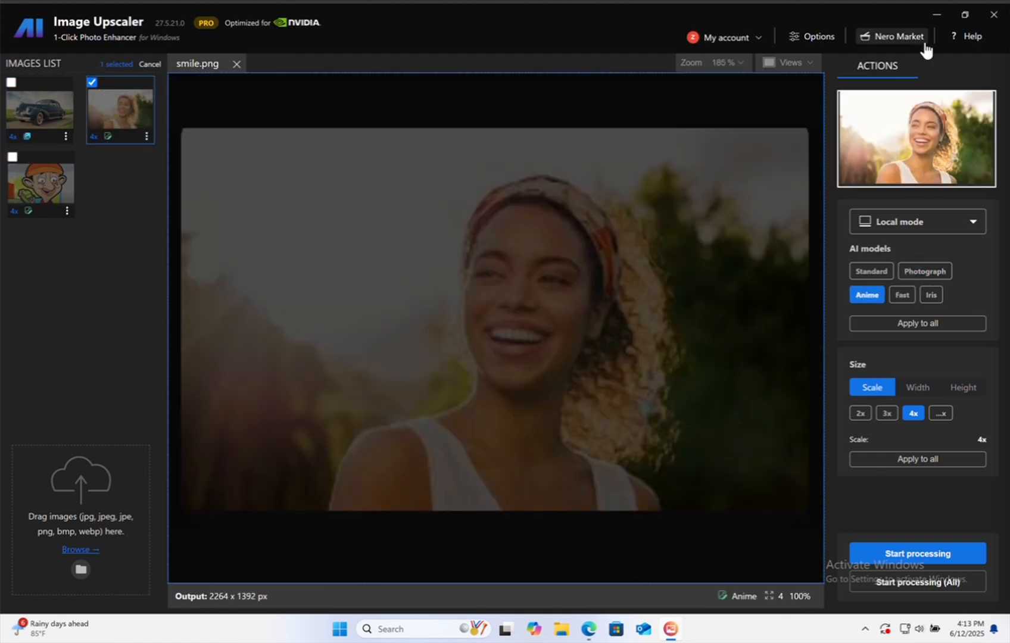
- Show the smile image in Slider view and process it with the Photograph model at 4x scale
click(796, 63)
click(783, 111)
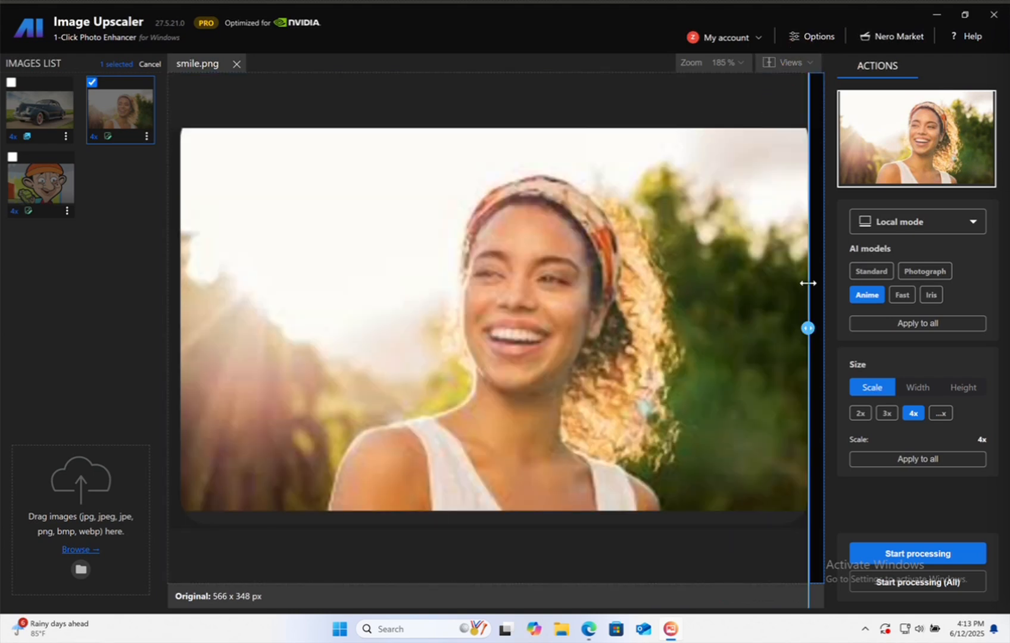
drag(802, 339, 295, 413)
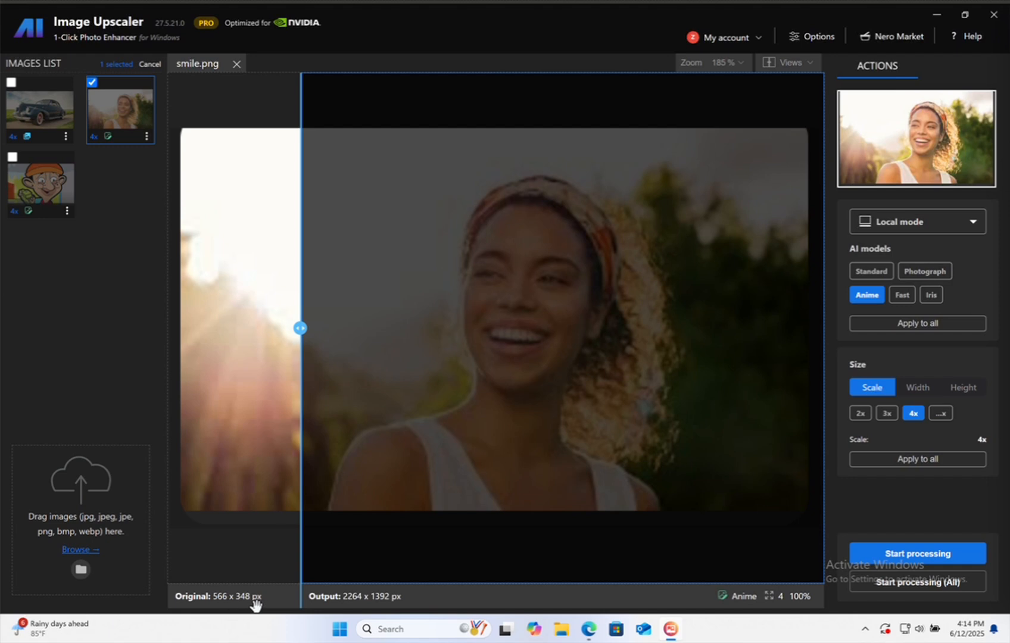
mouse_move(321, 603)
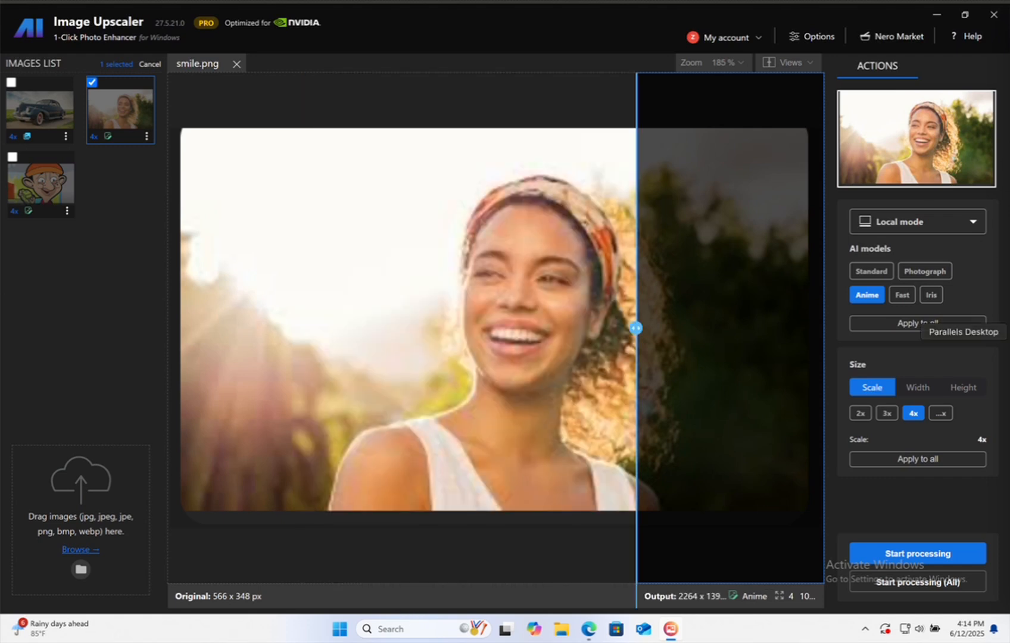
click(923, 554)
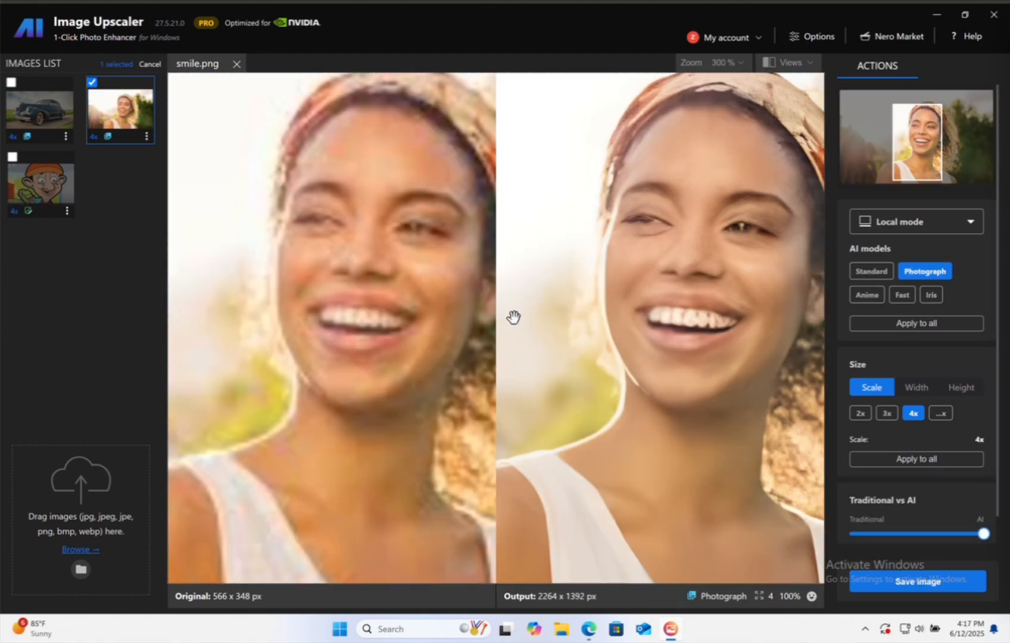
- Examine the original and upscaled smile images side by side around the face and shoulder, ending at 180% zoom
drag(531, 298, 539, 228)
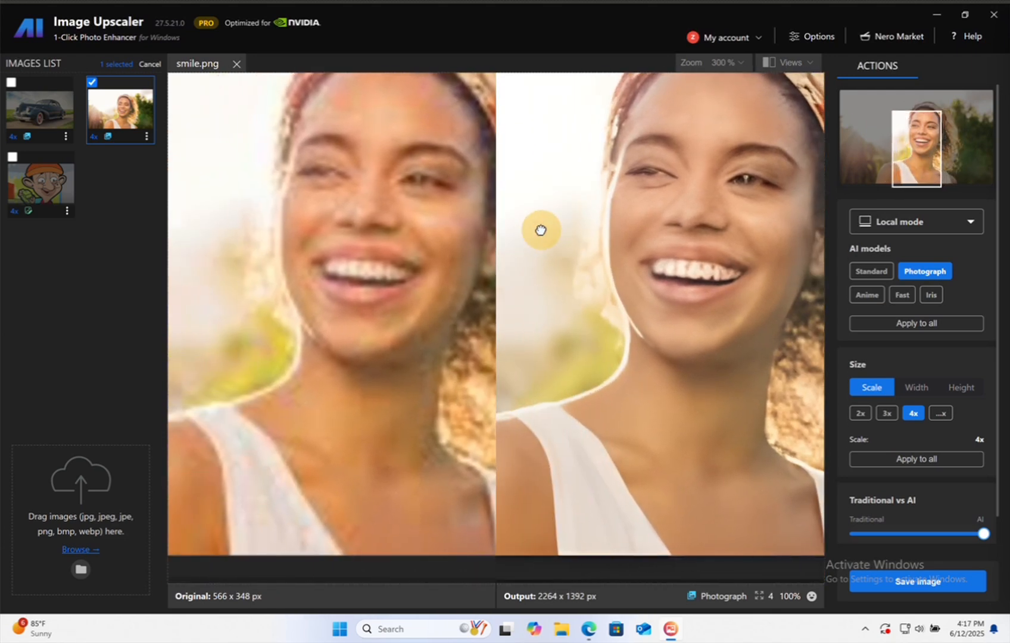
click(910, 133)
drag(914, 133, 893, 168)
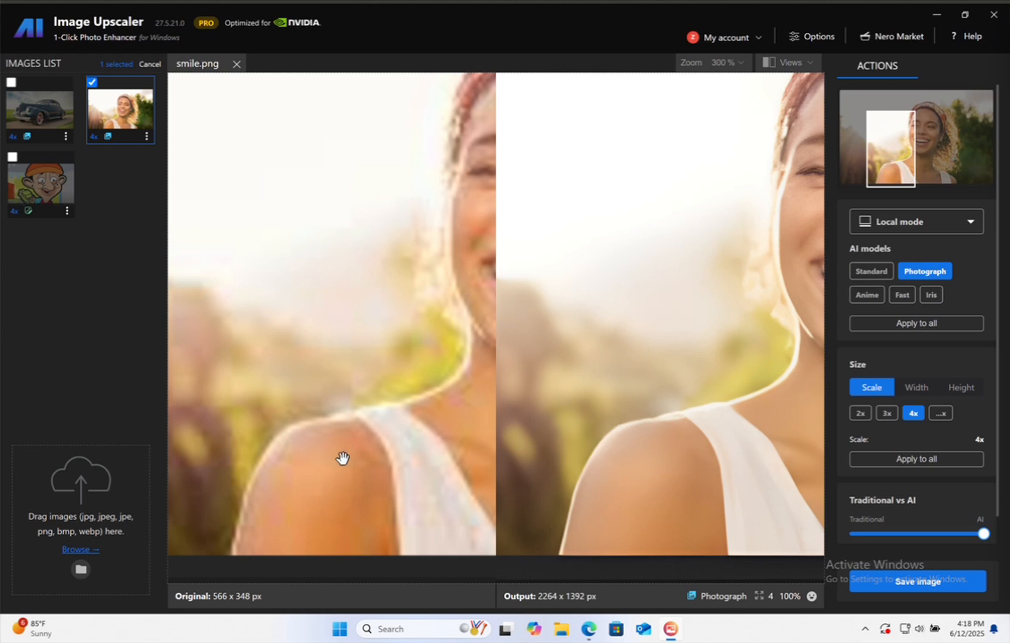
scroll(628, 337, down, 5)
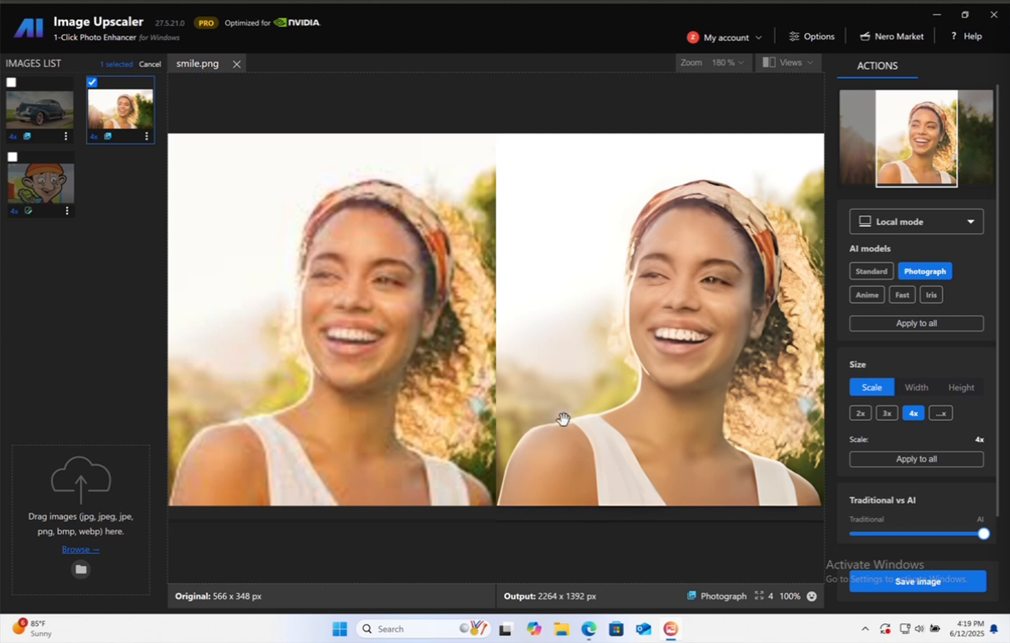
- Compare the smile result in Slider view at 250% zoom, moving the divider to reveal the upscaled face
click(810, 66)
click(790, 106)
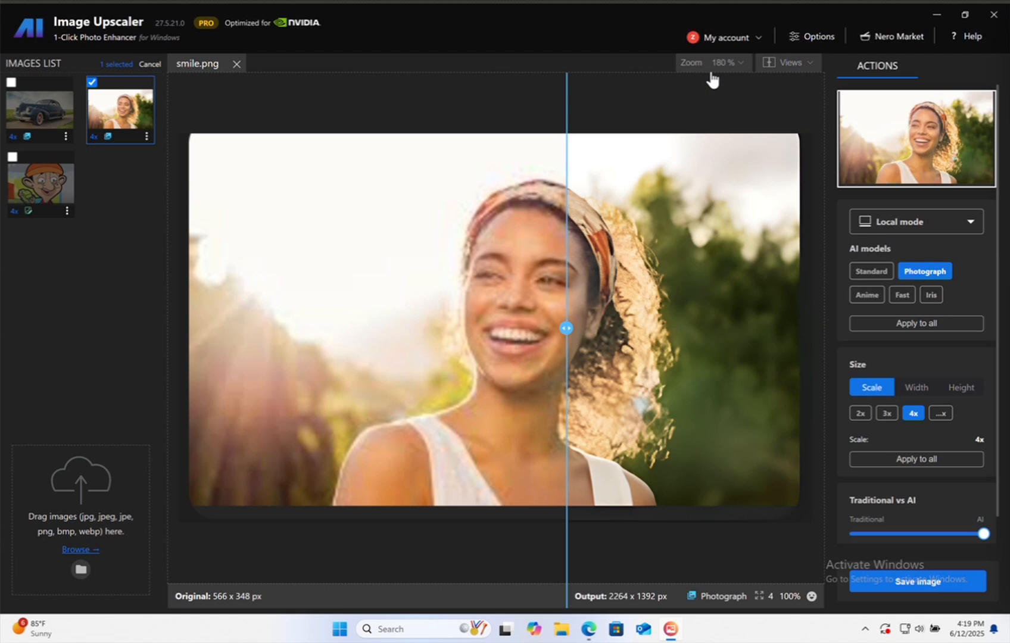
click(727, 66)
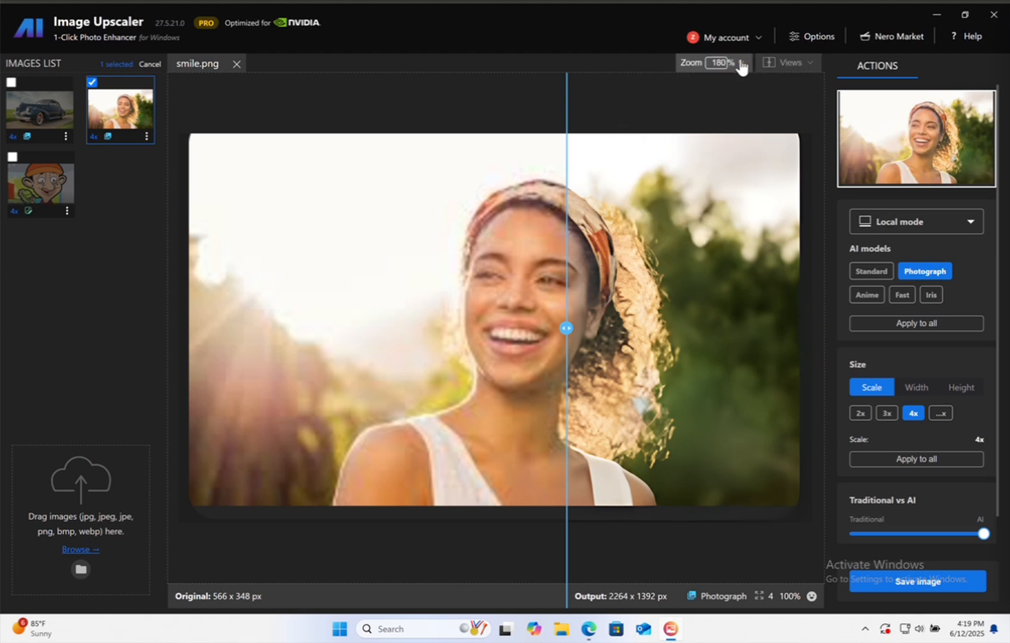
click(741, 67)
drag(645, 85, 654, 84)
drag(566, 327, 272, 369)
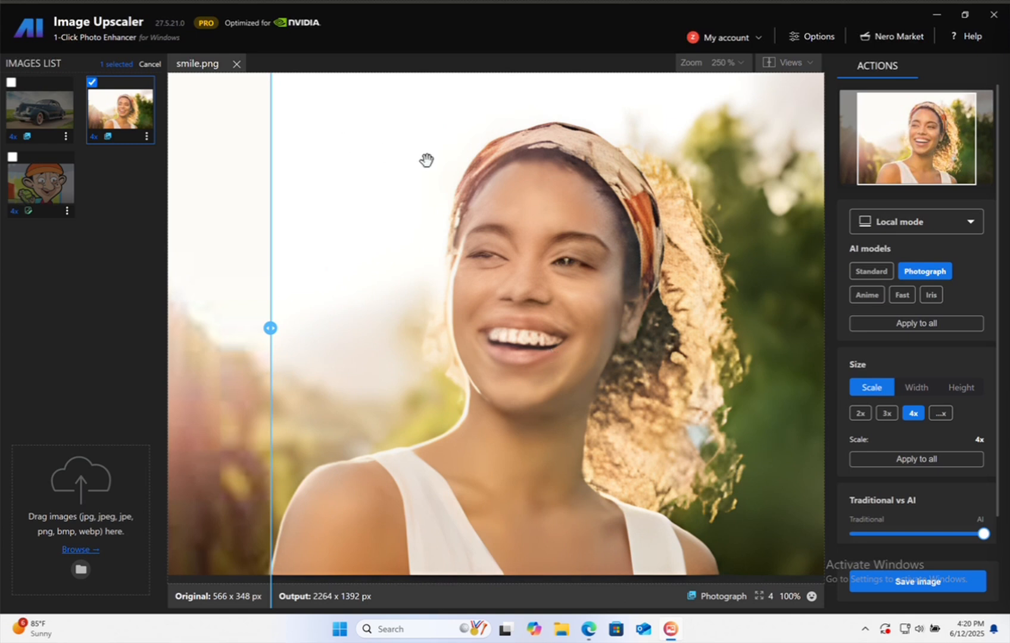
- Uncheck the smile image and open the bean image in Slider view
click(93, 83)
click(32, 183)
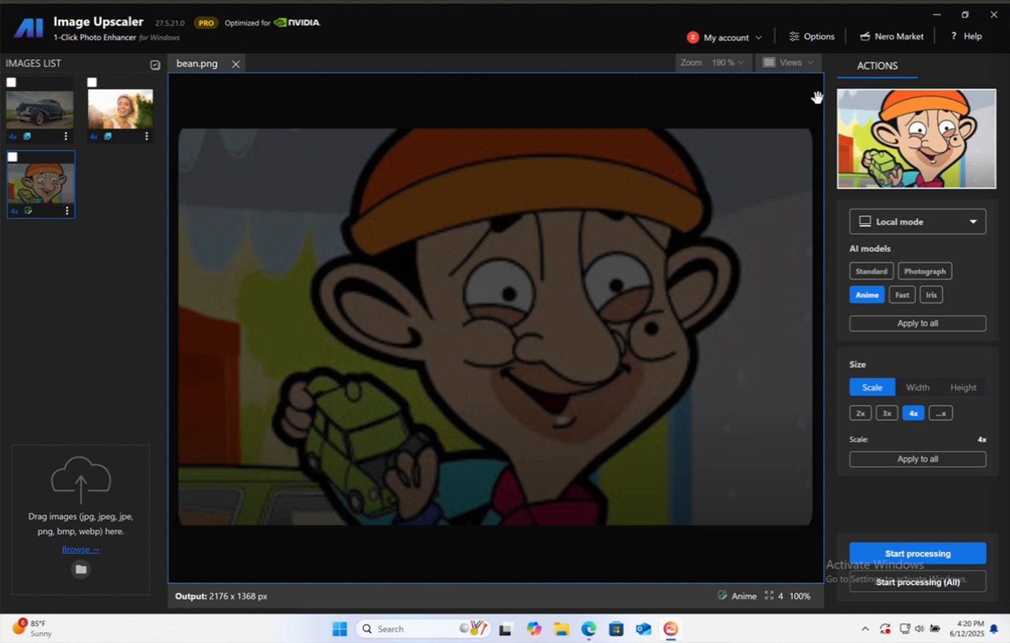
click(792, 63)
click(779, 110)
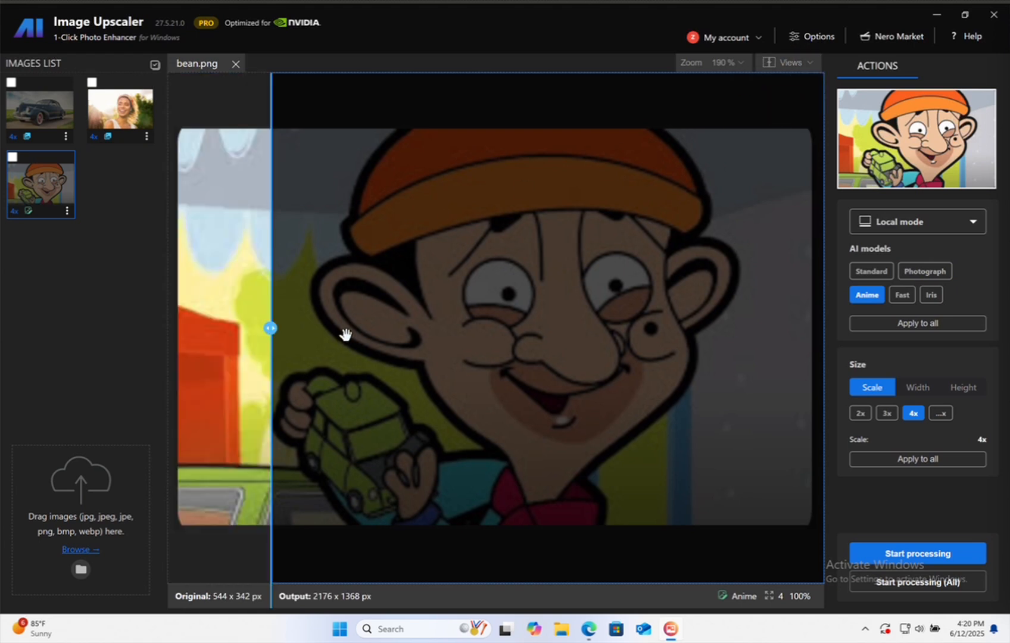
- Examine the original bean image with the comparison divider over the face and the zoom set to 155%
drag(270, 328, 427, 328)
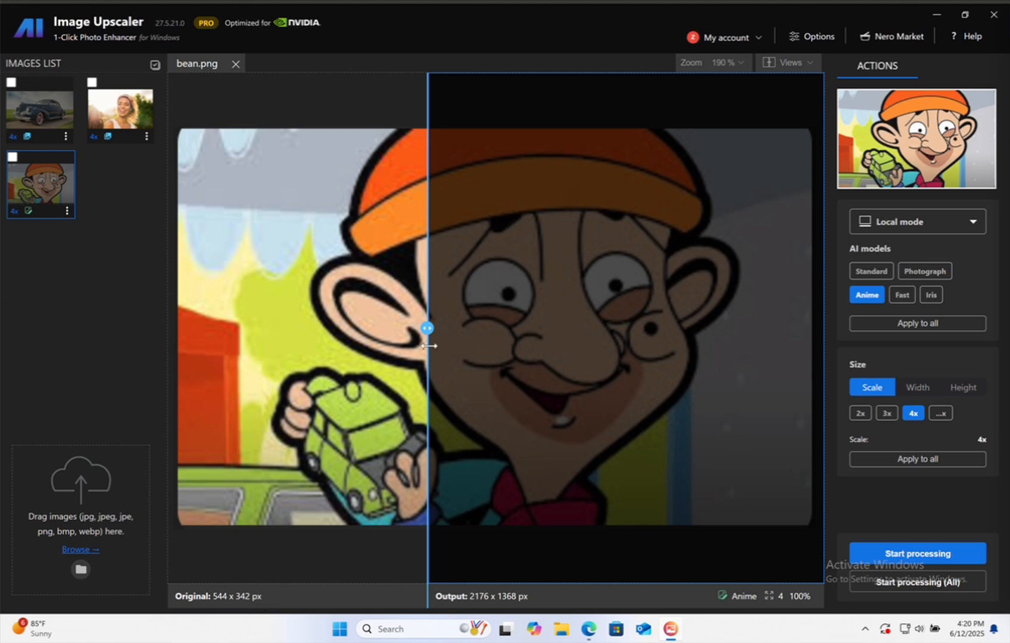
mouse_move(474, 600)
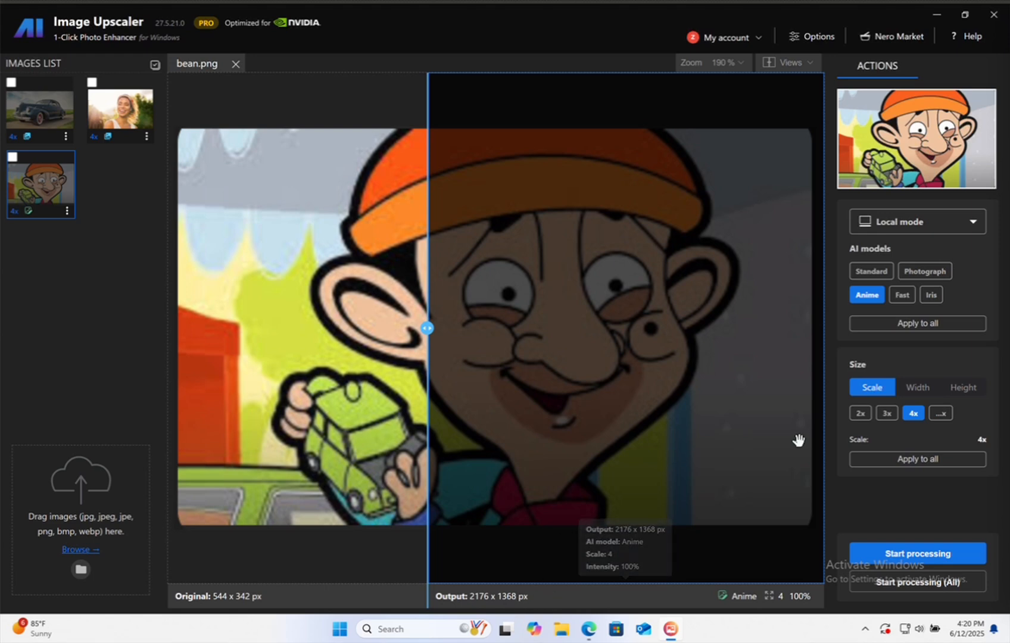
drag(424, 335, 453, 336)
click(708, 62)
mouse_move(634, 85)
mouse_down()
mouse_move(718, 91)
mouse_move(639, 91)
mouse_up()
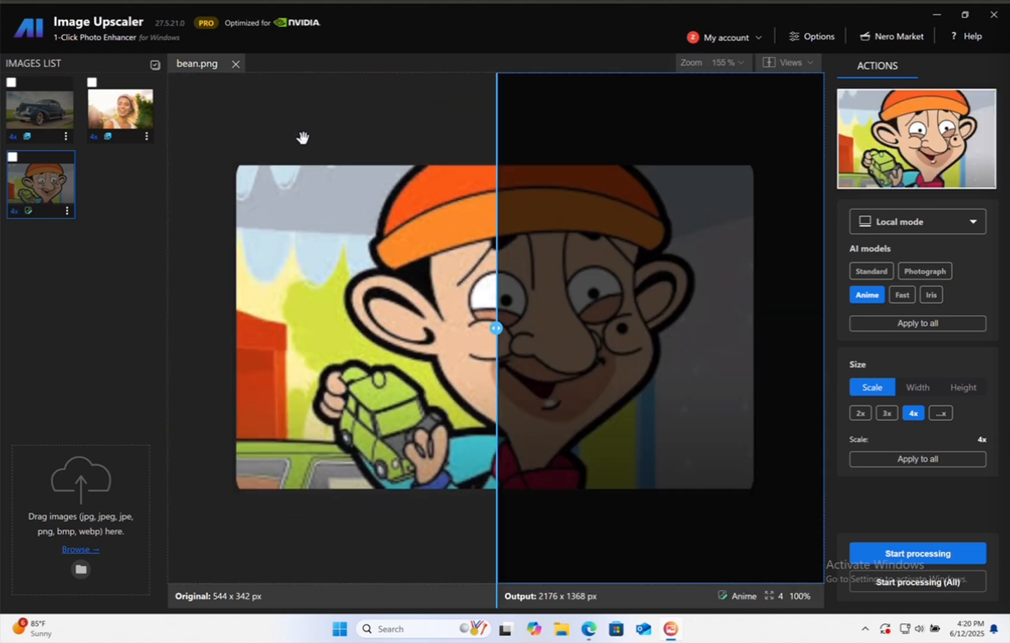
- Select the bean image for processing and upscale it with the Anime model at 4x scale in Local mode
click(13, 158)
mouse_move(866, 307)
click(929, 553)
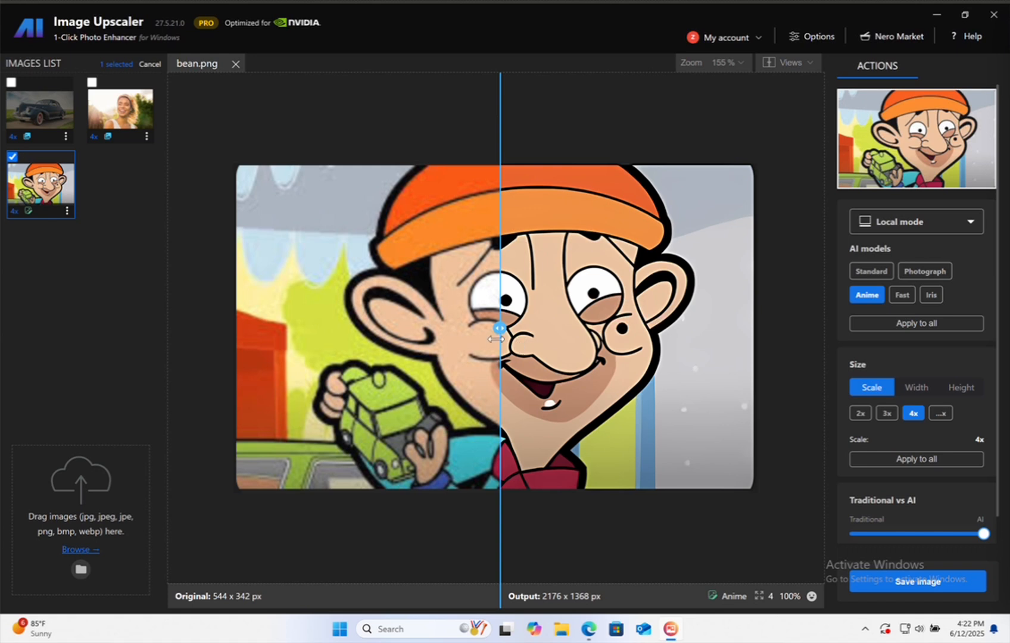
- Compare the bean original with its upscaled result at 250% zoom, sweeping the divider across the whole picture to reveal the enhanced version
drag(497, 338, 710, 339)
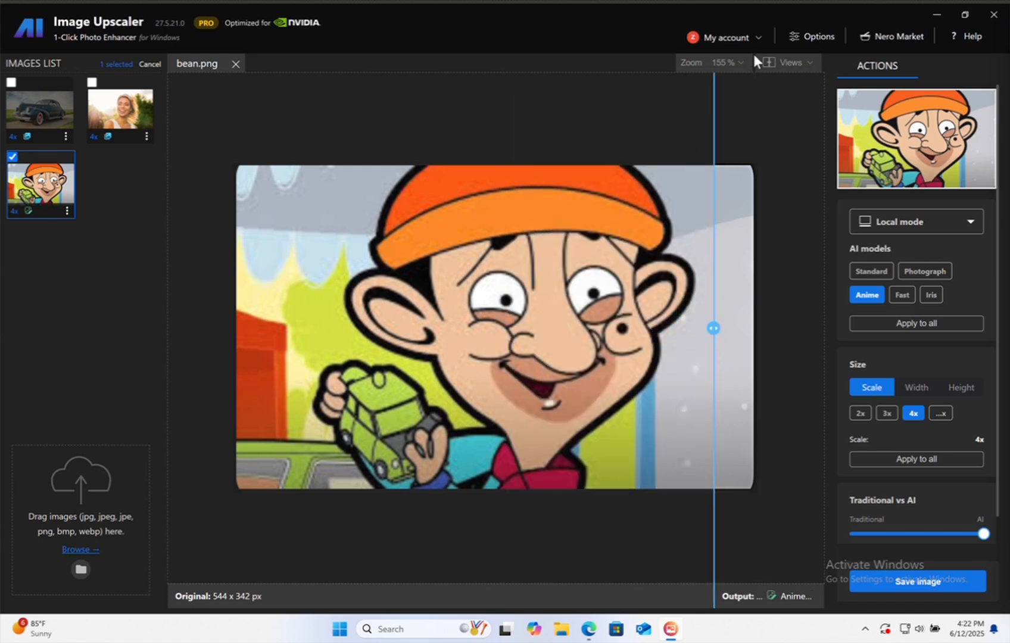
click(738, 64)
drag(641, 83, 658, 84)
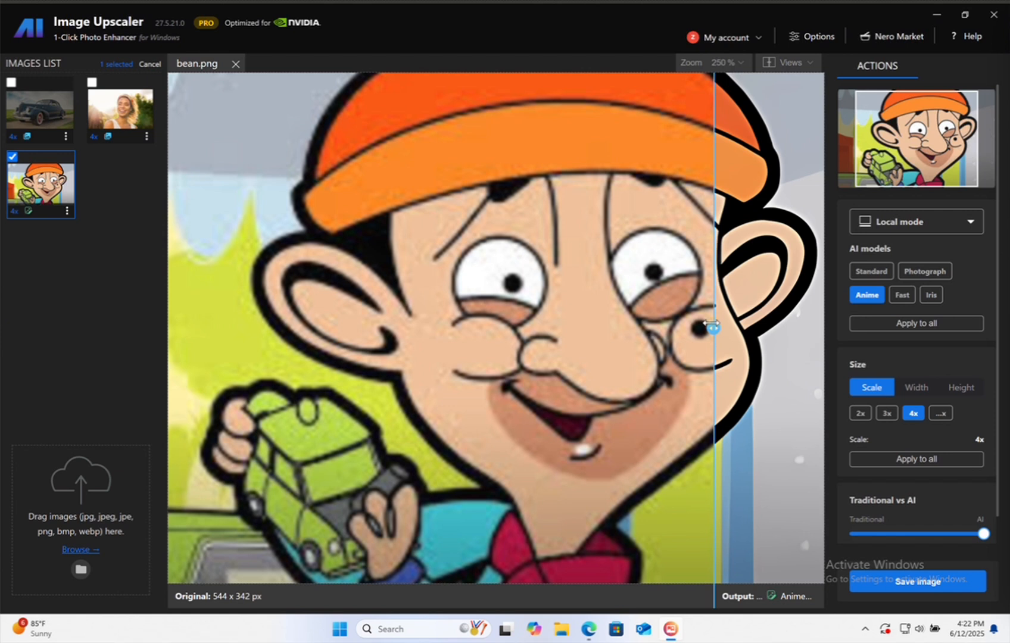
drag(711, 325, 790, 327)
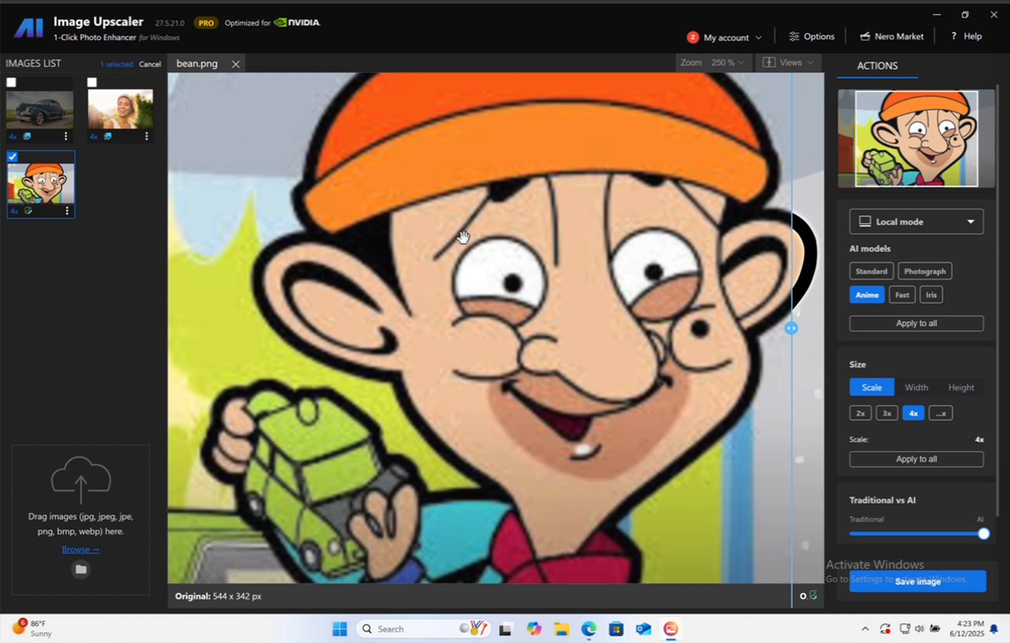
drag(790, 333, 787, 338)
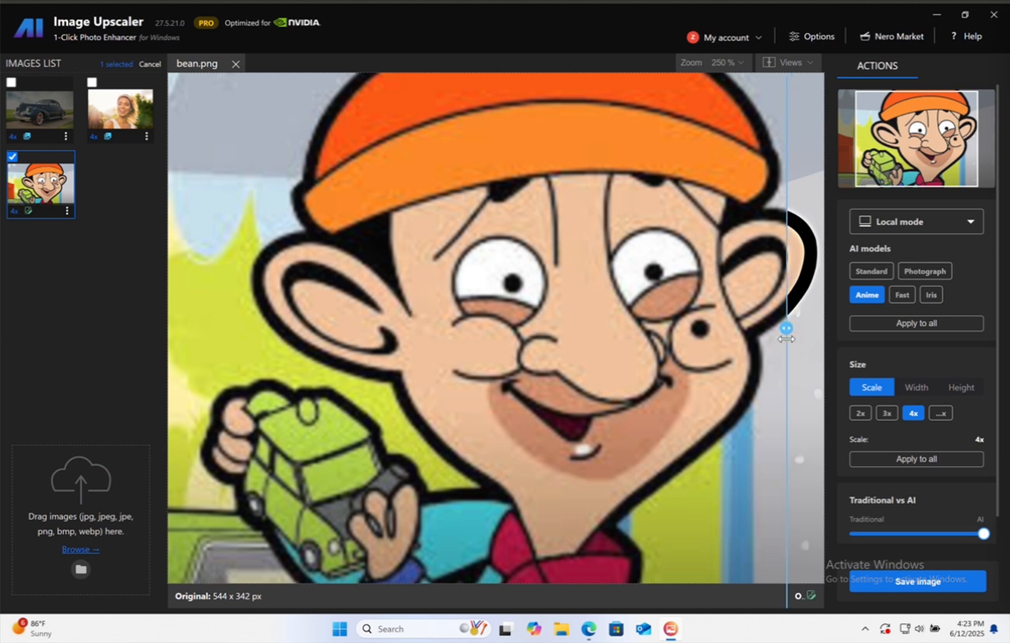
drag(786, 339, 170, 374)
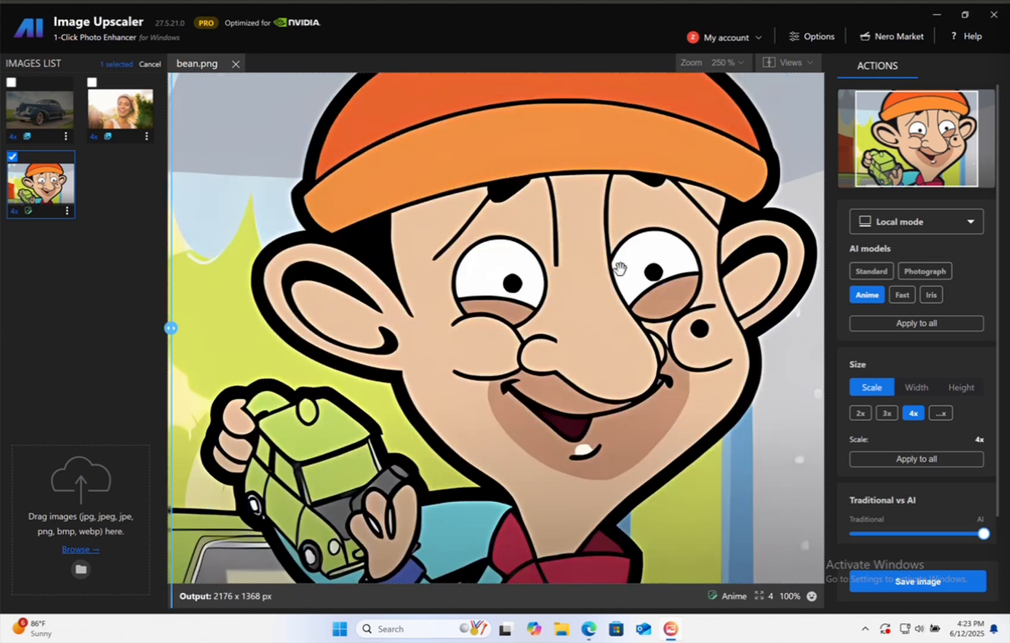
- Inspect the upscaled bean image's line work at 1000% zoom, moving from the eye area down the face
click(740, 63)
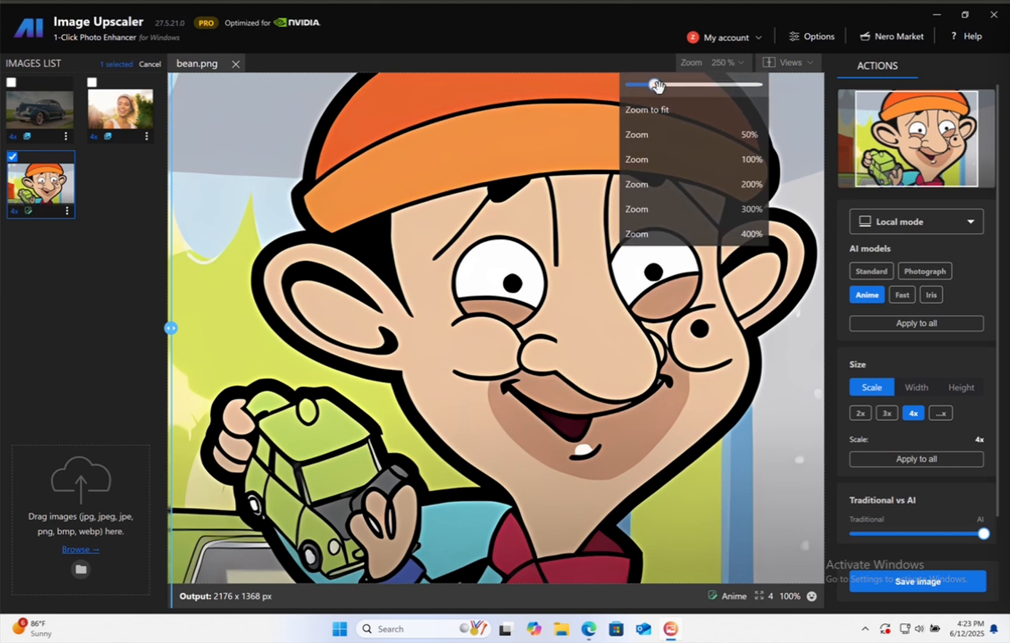
drag(654, 85, 763, 90)
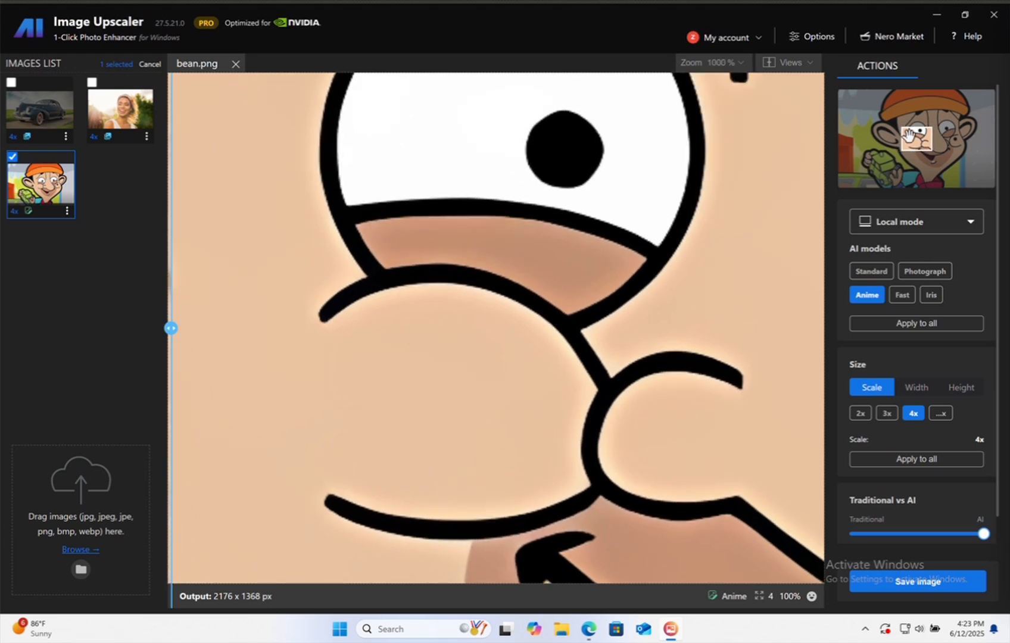
drag(911, 141, 924, 161)
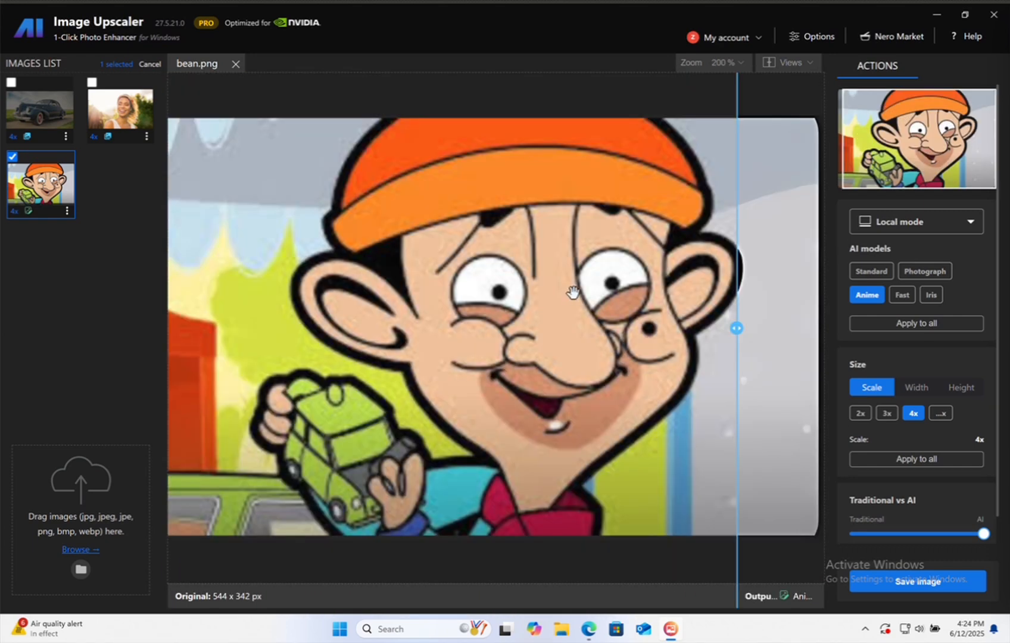
- Save the upscaled bean image in its source format as "bean-Anime-4x-by Nero AI Image Upscaler" in the ExportedImage folder
click(965, 588)
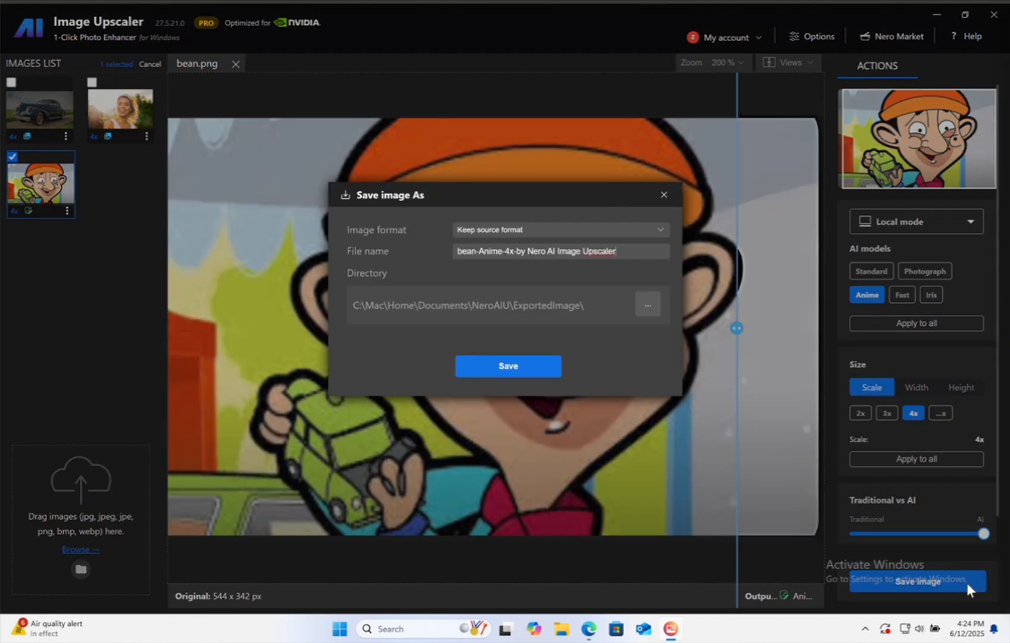
click(518, 370)
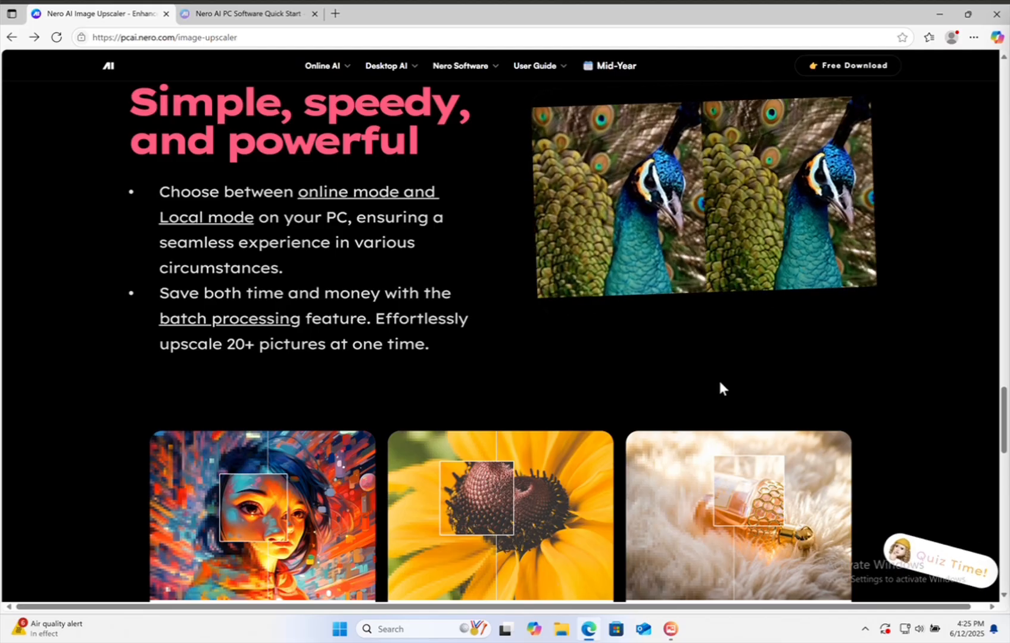
- Switch to the browser and read the Image Upscaler product page from its use cases down to the user reviews
scroll(720, 386, down, 8)
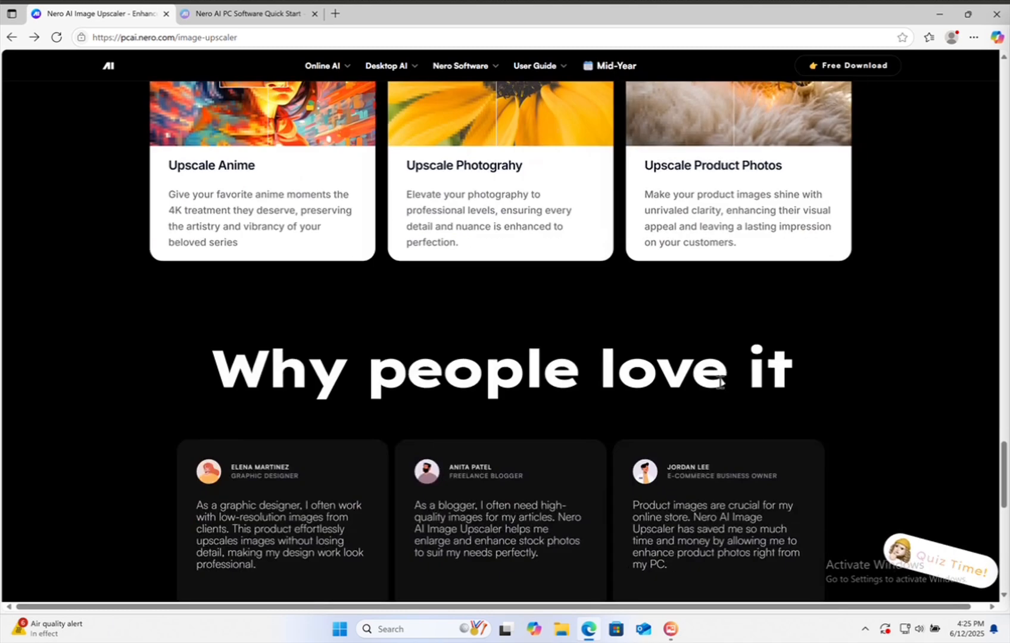
scroll(717, 383, down, 3)
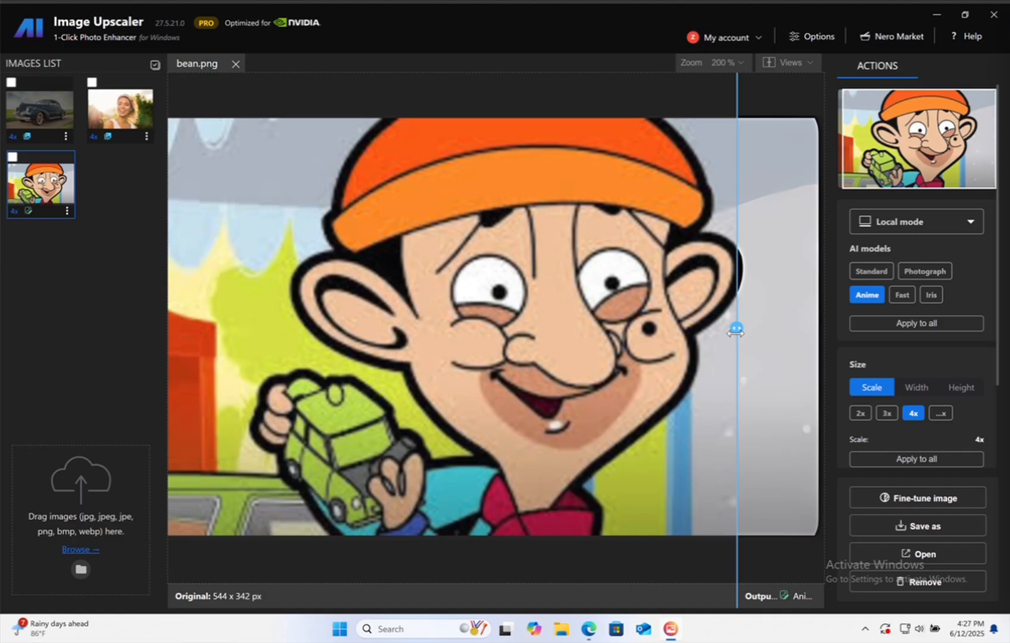
- Return to Image Upscaler and reveal the upscaled versions of the bean and smile images by moving their Slider view dividers
drag(736, 331, 297, 380)
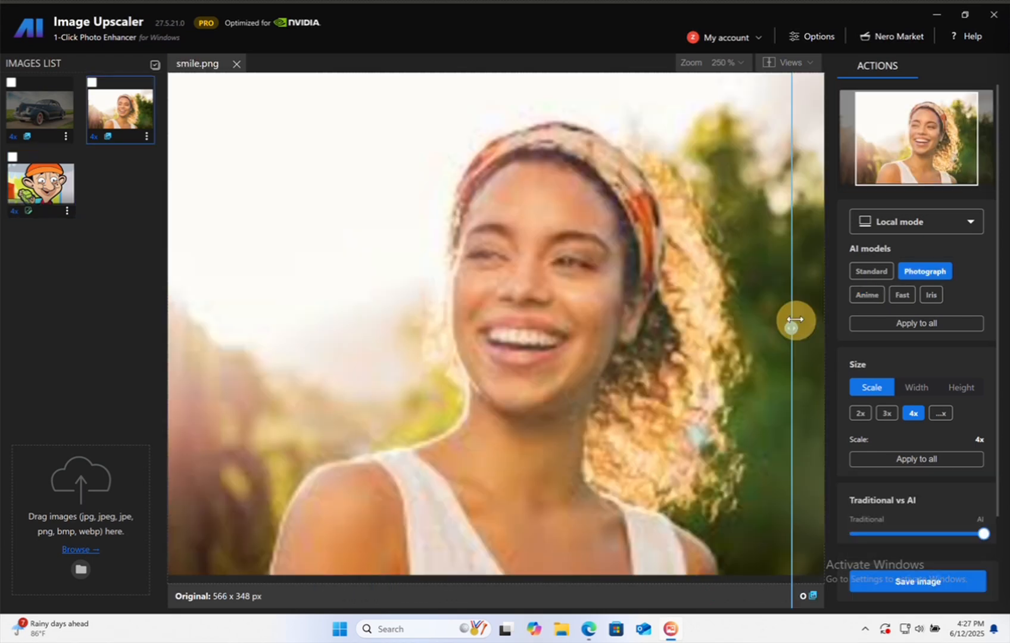
drag(795, 320, 228, 349)
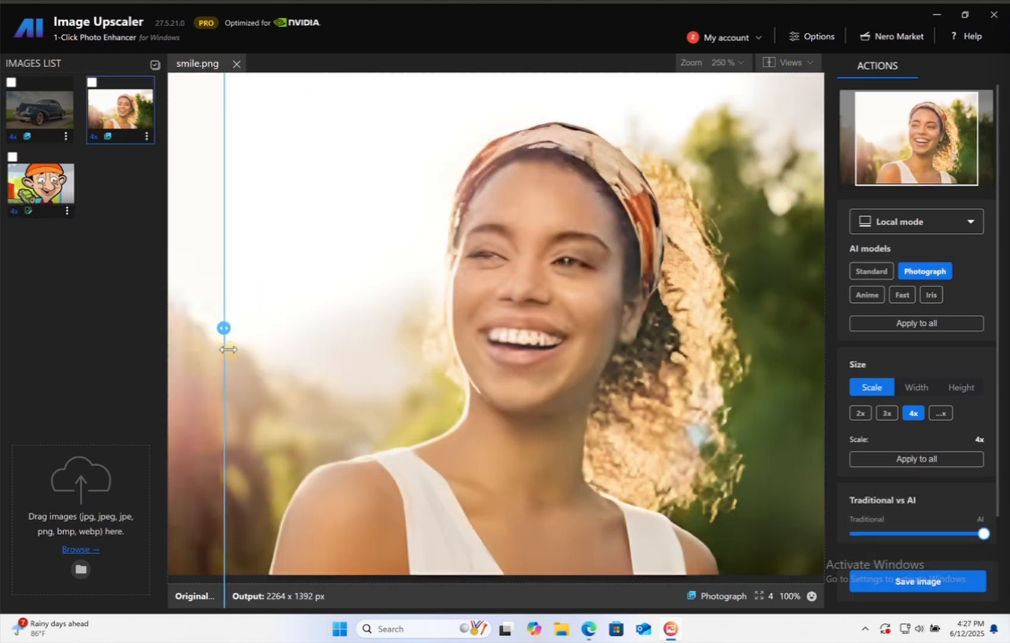